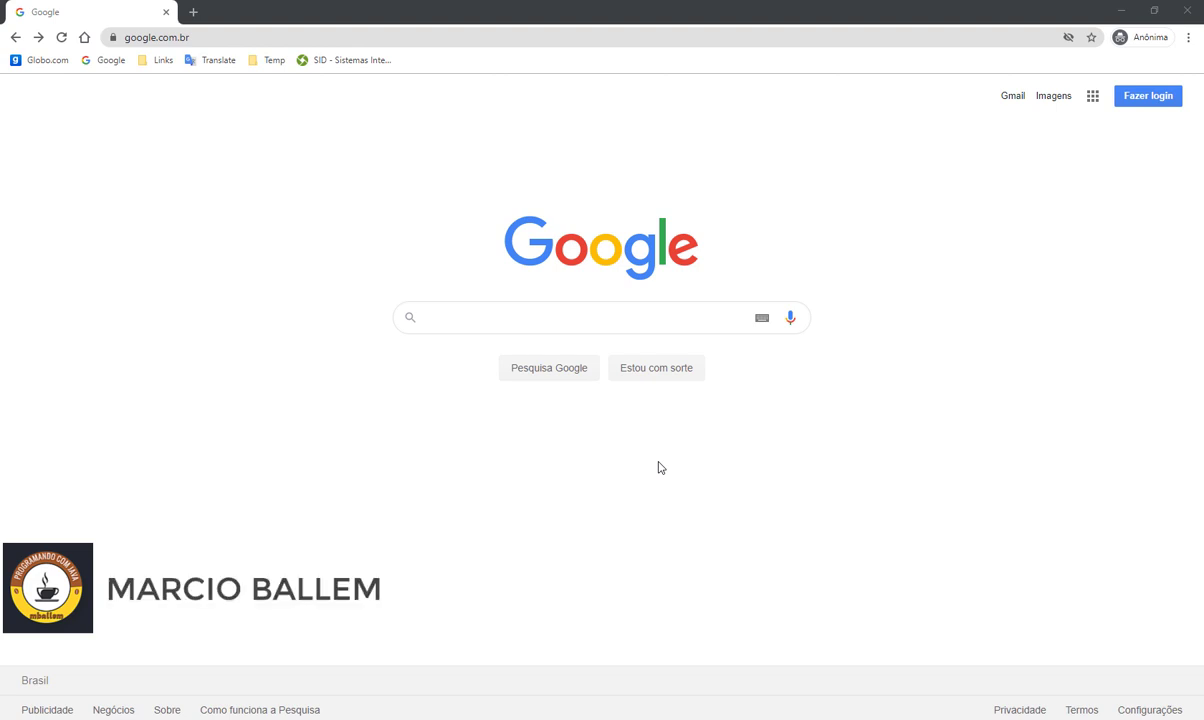
{"action": "left_click", "coordinate": [674, 320]}
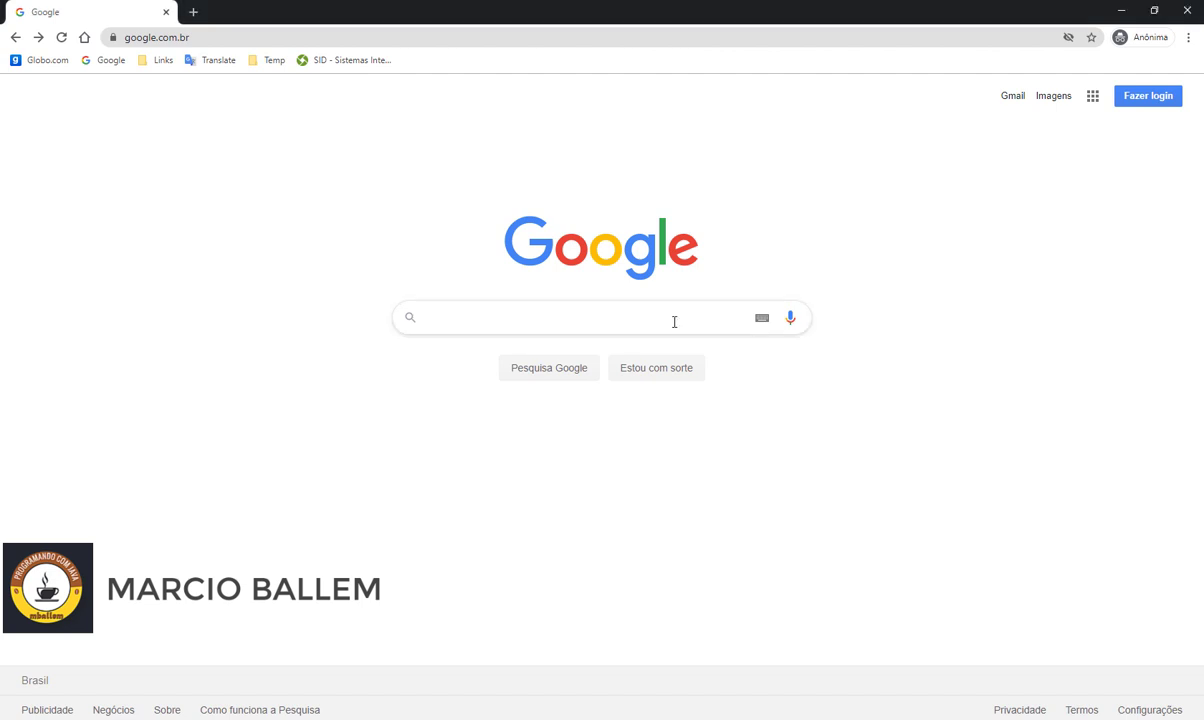
{"action": "type", "text": "mysql"}
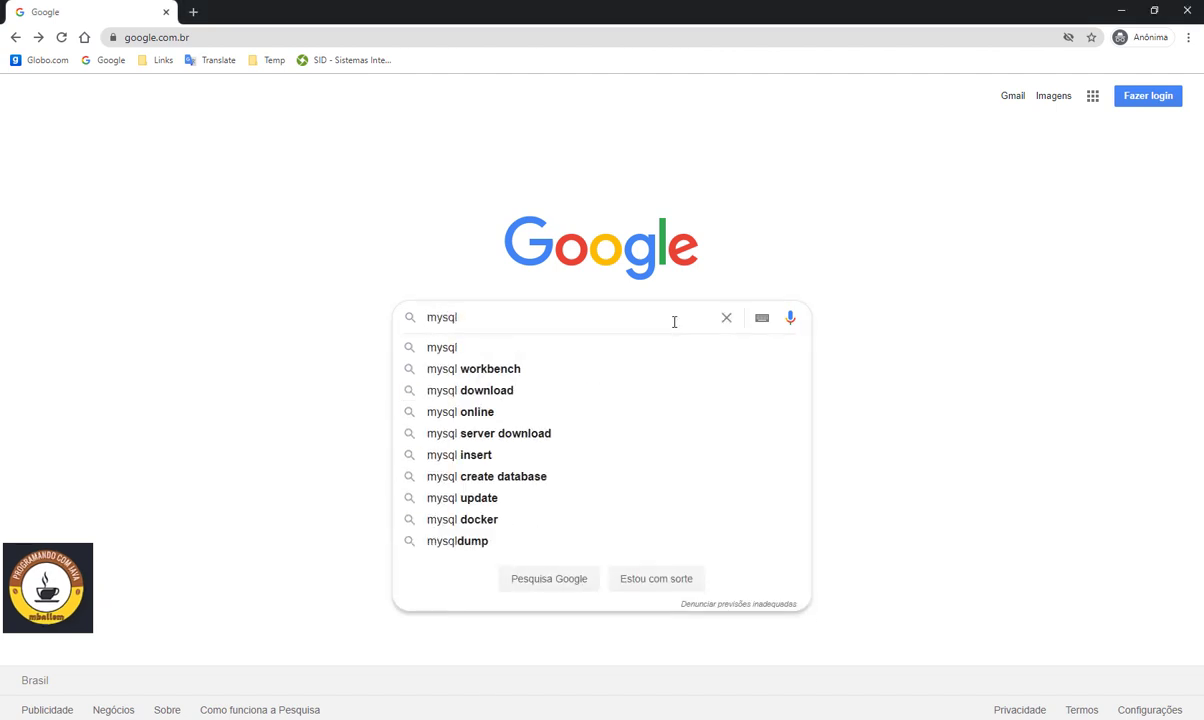
{"action": "key", "text": "Return"}
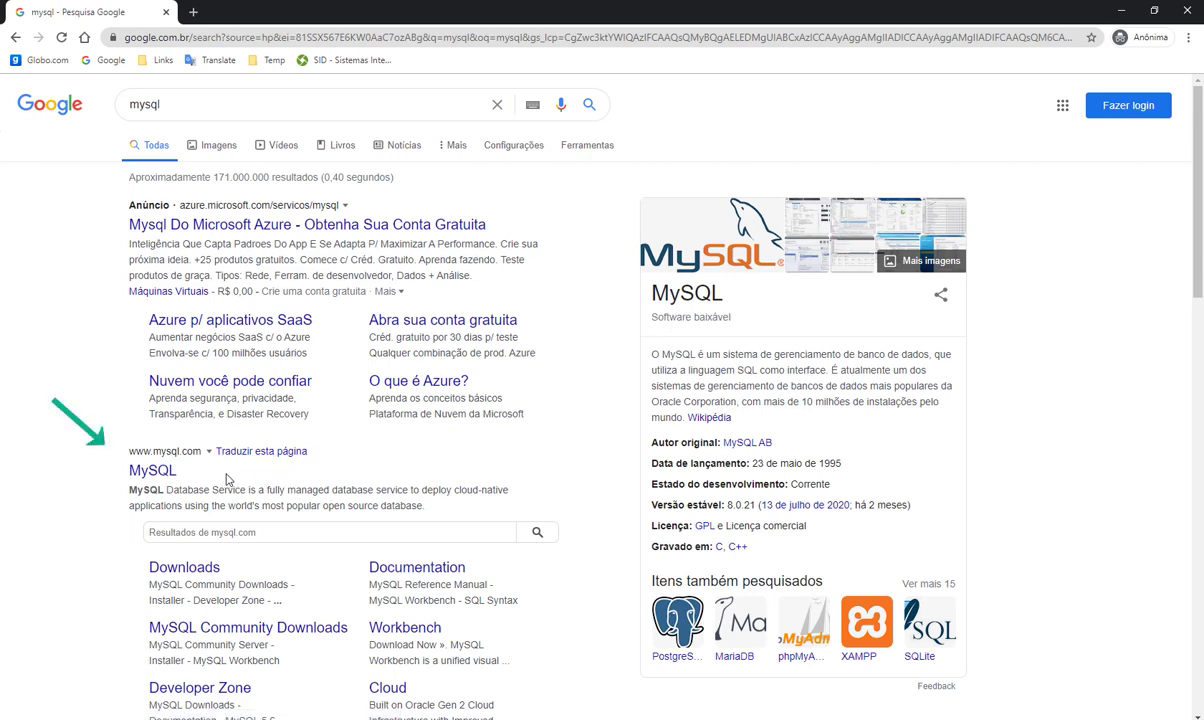
{"action": "left_click", "coordinate": [165, 476]}
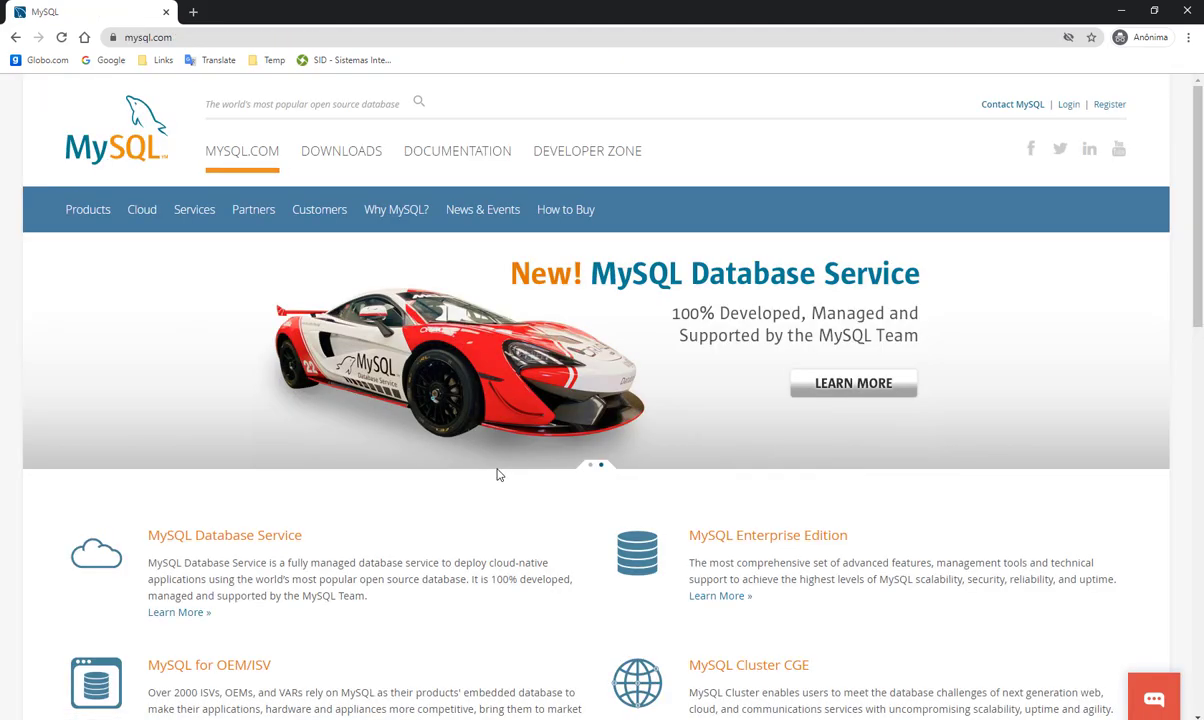
Go to the mysql.com Downloads section and open MySQL Community (GPL) Downloads
{"action": "left_click", "coordinate": [355, 155]}
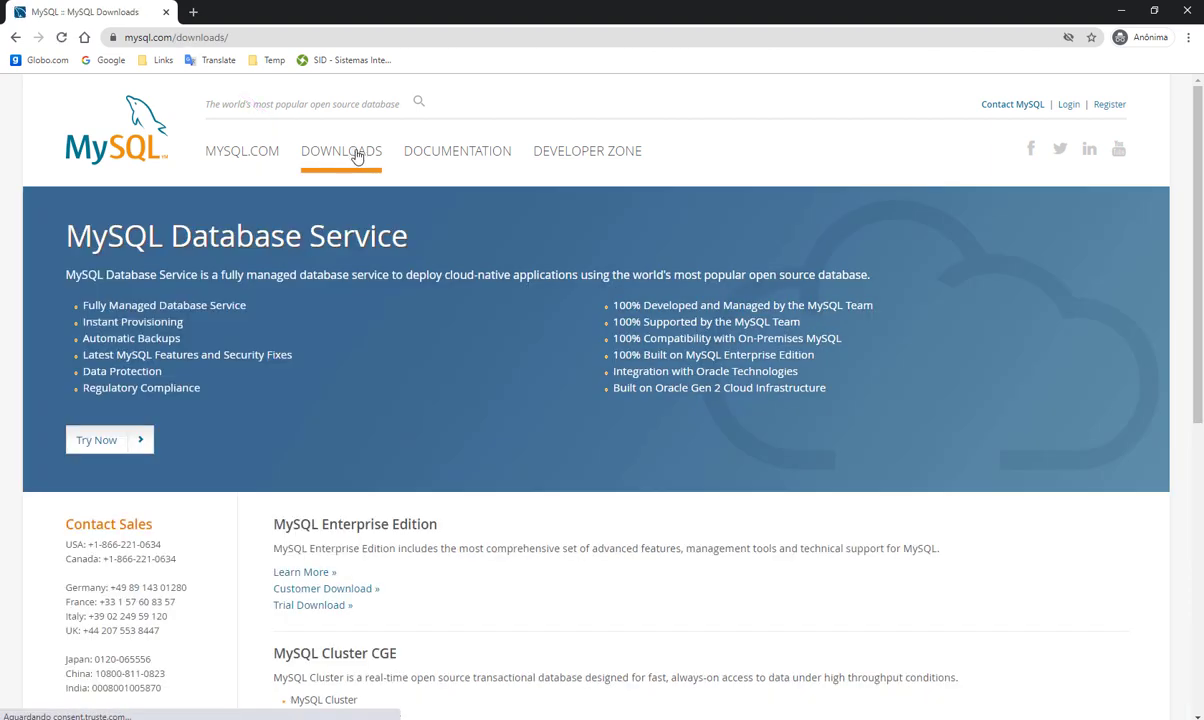
{"action": "scroll", "coordinate": [1005, 330], "scroll_direction": "down", "scroll_amount": 3}
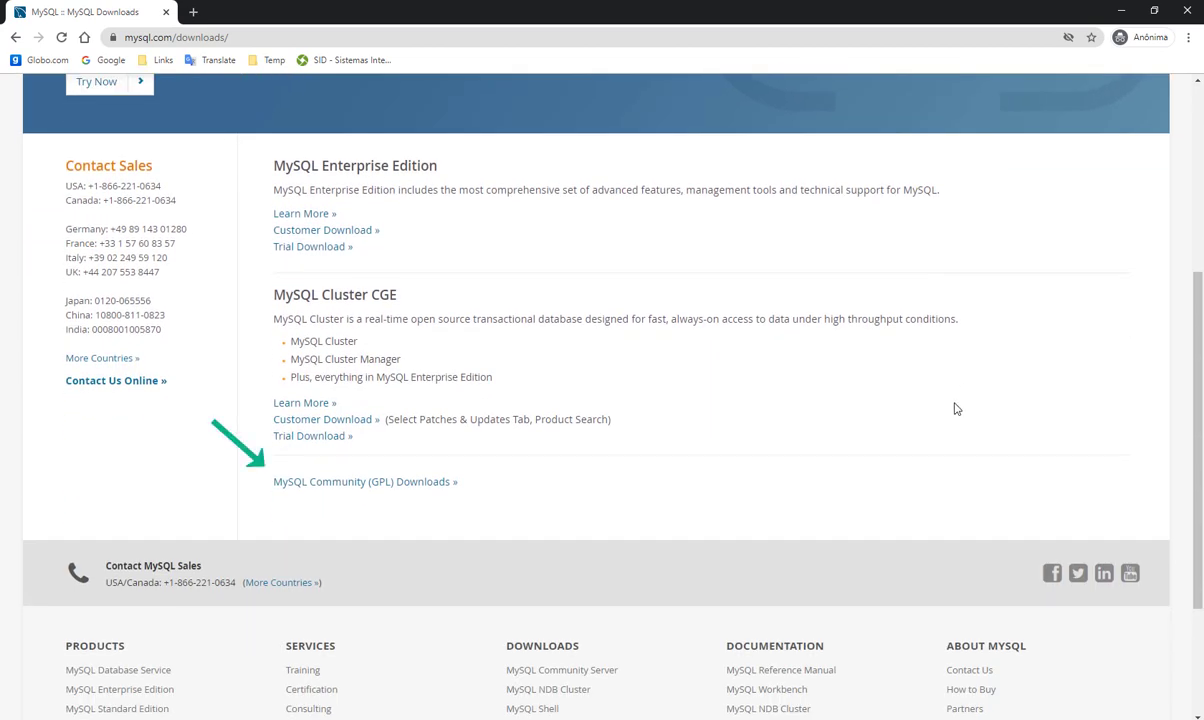
{"action": "left_click", "coordinate": [420, 484]}
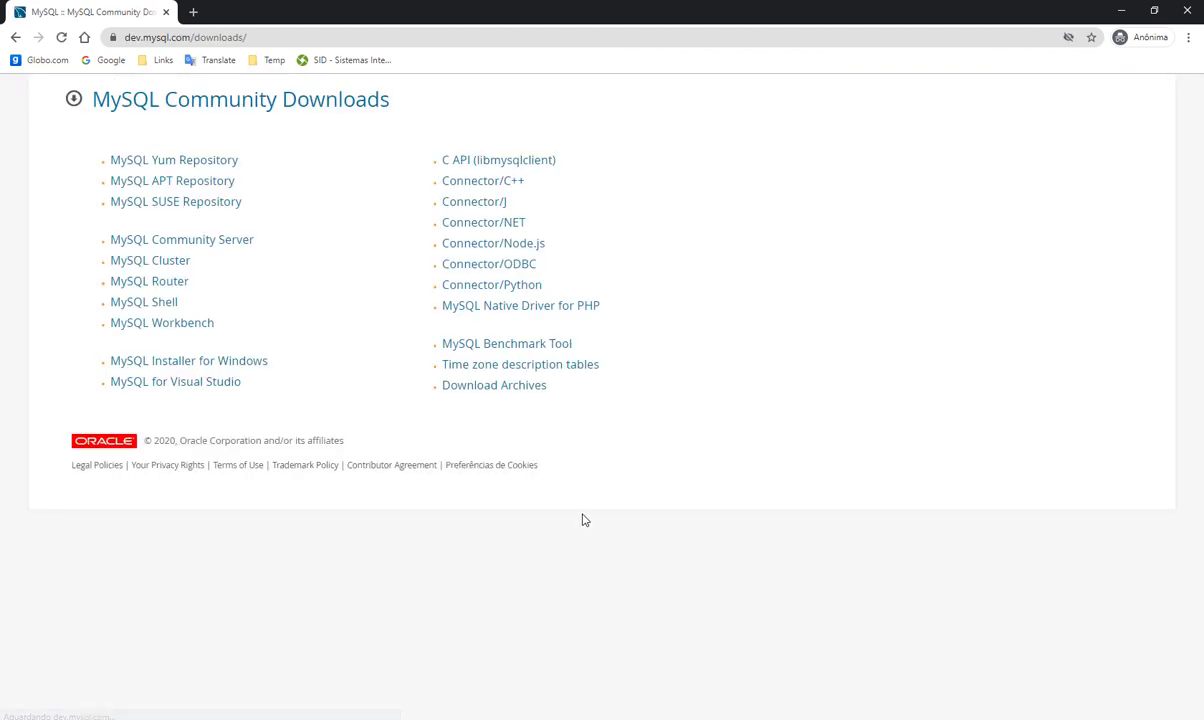
{"action": "left_click", "coordinate": [236, 248]}
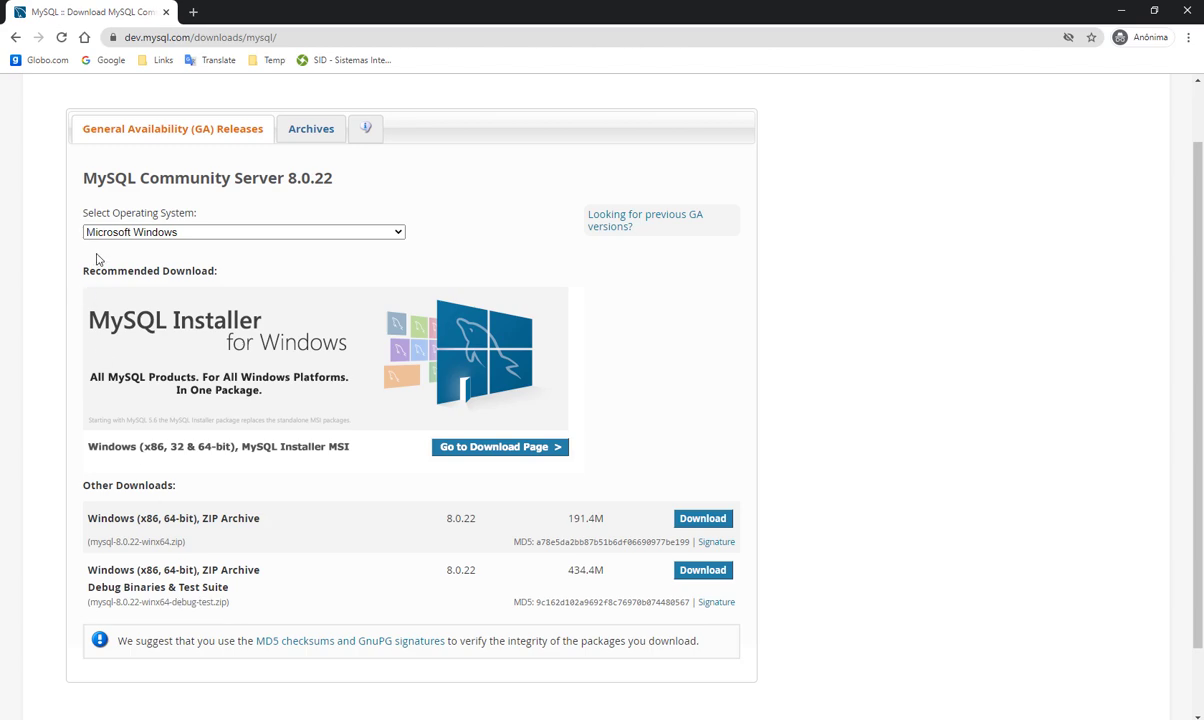
{"action": "left_click", "coordinate": [399, 232]}
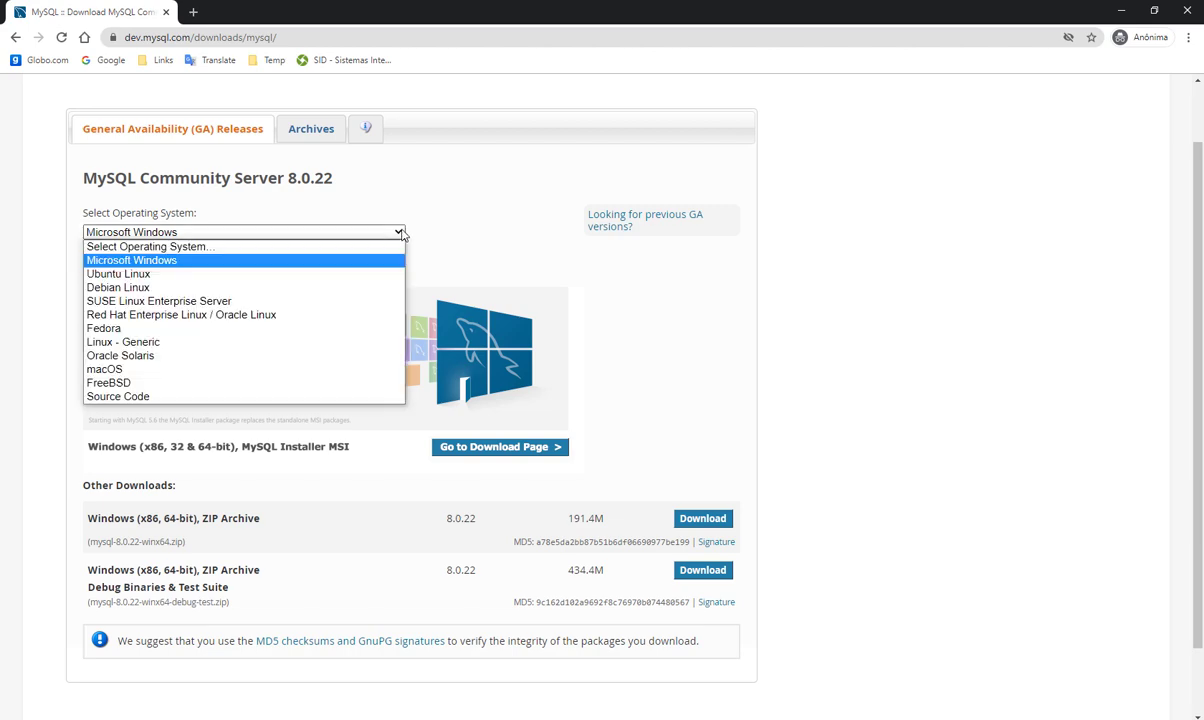
{"action": "scroll", "coordinate": [320, 200], "scroll_direction": "up", "scroll_amount": 1}
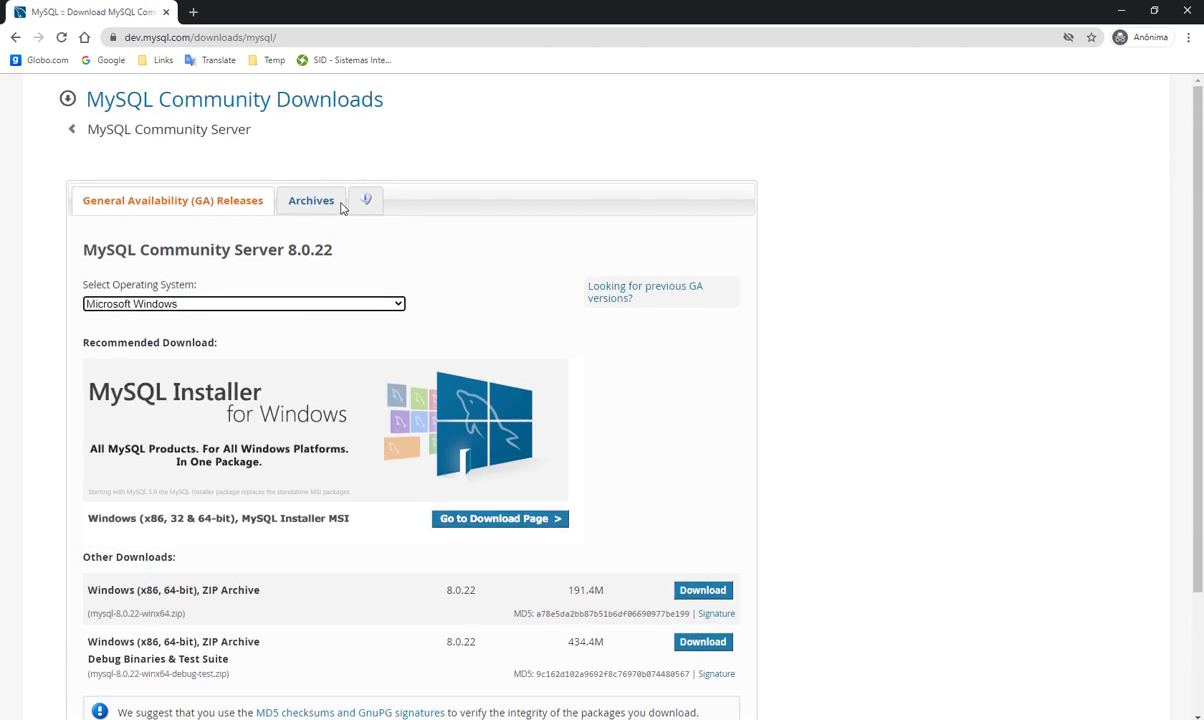
{"action": "left_click", "coordinate": [14, 40]}
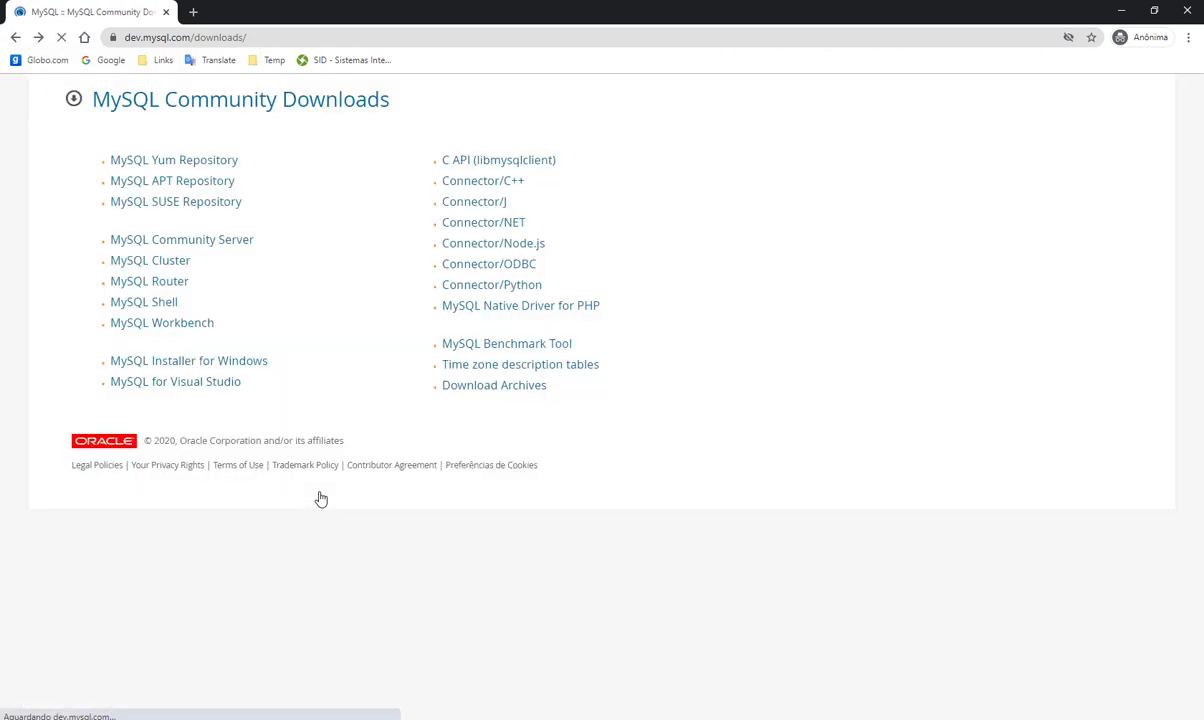
Start the 405.2M MySQL Installer for Windows MSI download without logging in, then cancel it
{"action": "left_click", "coordinate": [247, 366]}
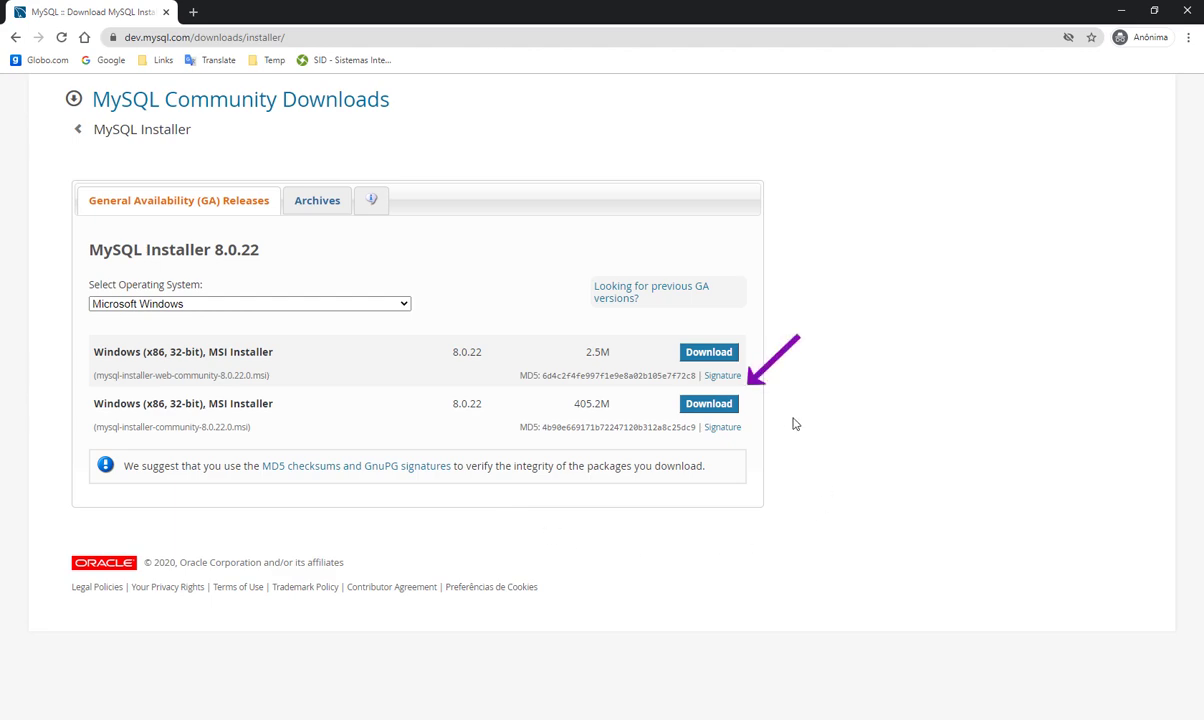
{"action": "left_click", "coordinate": [718, 410]}
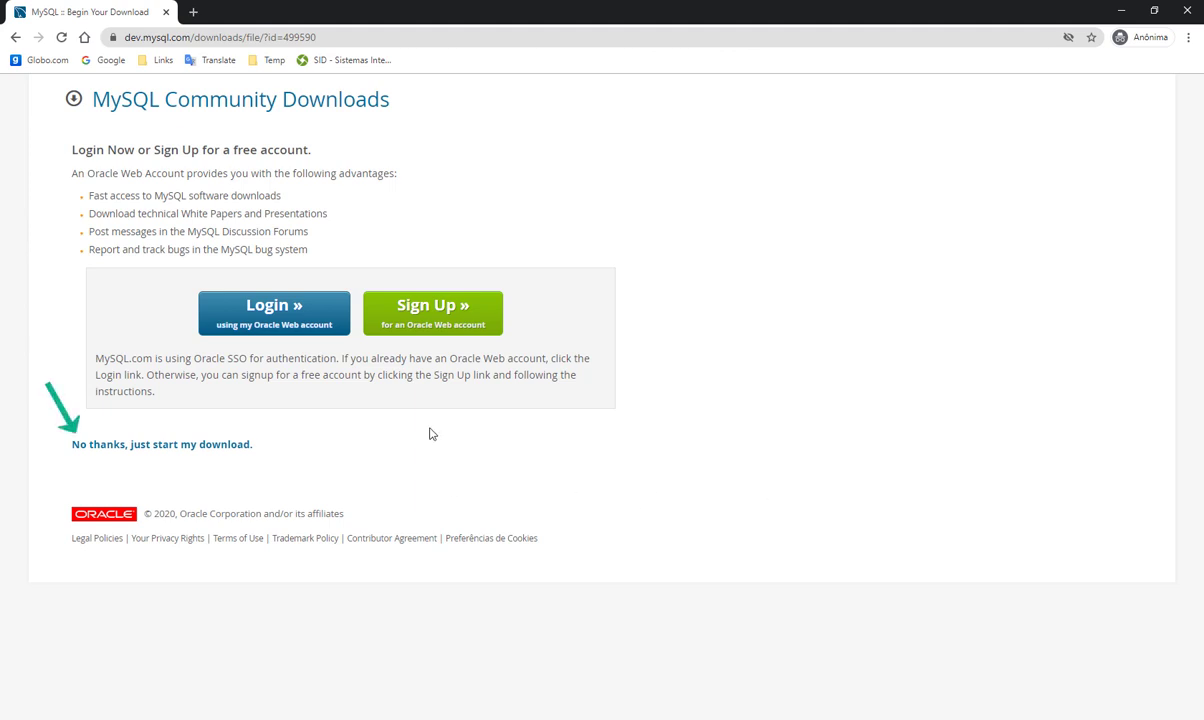
{"action": "left_click", "coordinate": [221, 447]}
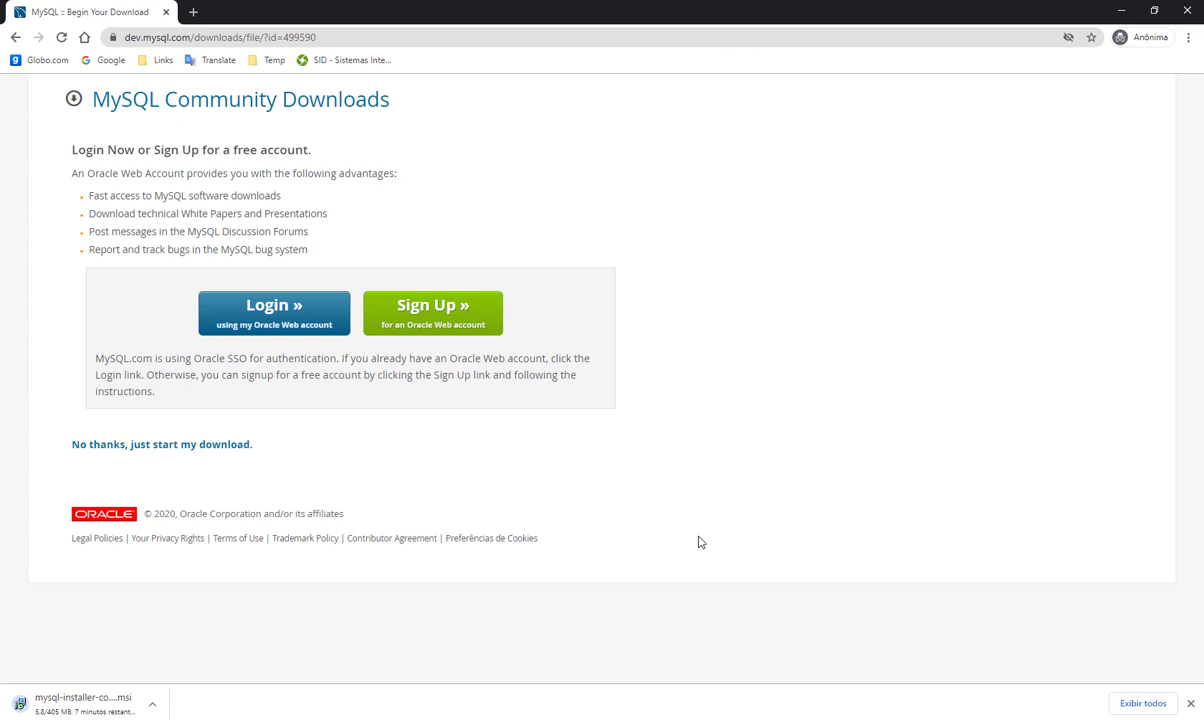
{"action": "left_click", "coordinate": [152, 705]}
{"action": "left_click", "coordinate": [152, 642]}
Minimize Chrome and launch the mysql-installer file from the desktop
{"action": "left_click", "coordinate": [1121, 10]}
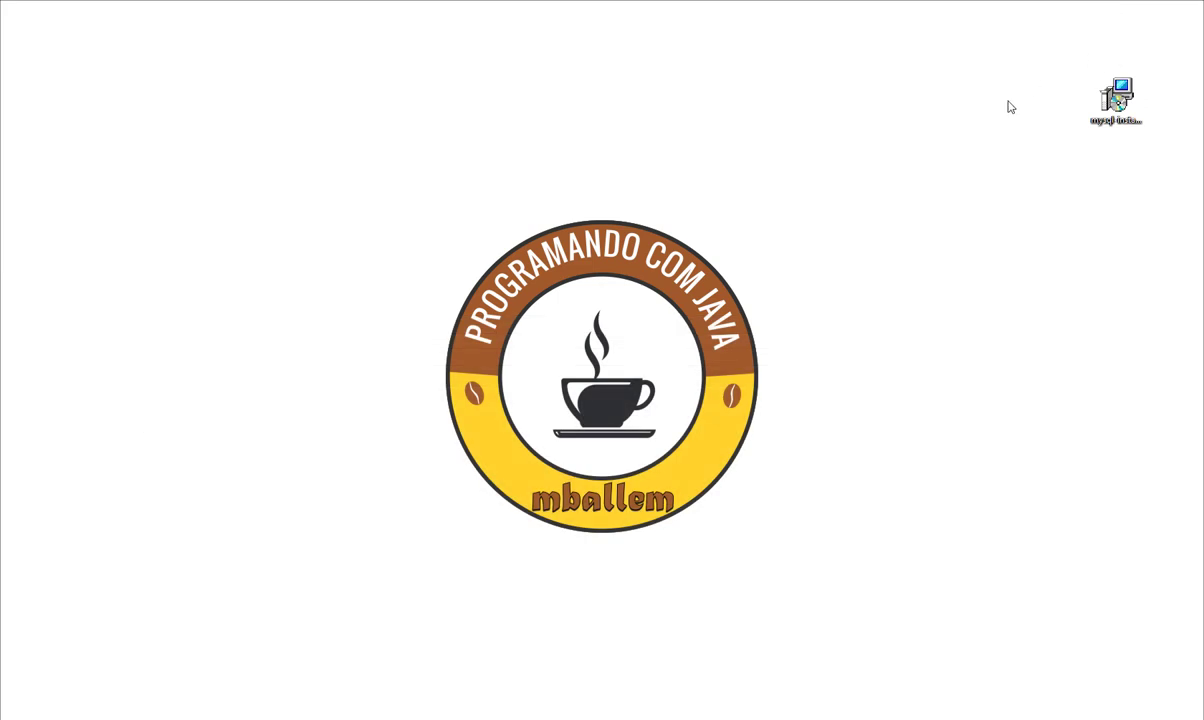
{"action": "double_click", "coordinate": [1117, 100]}
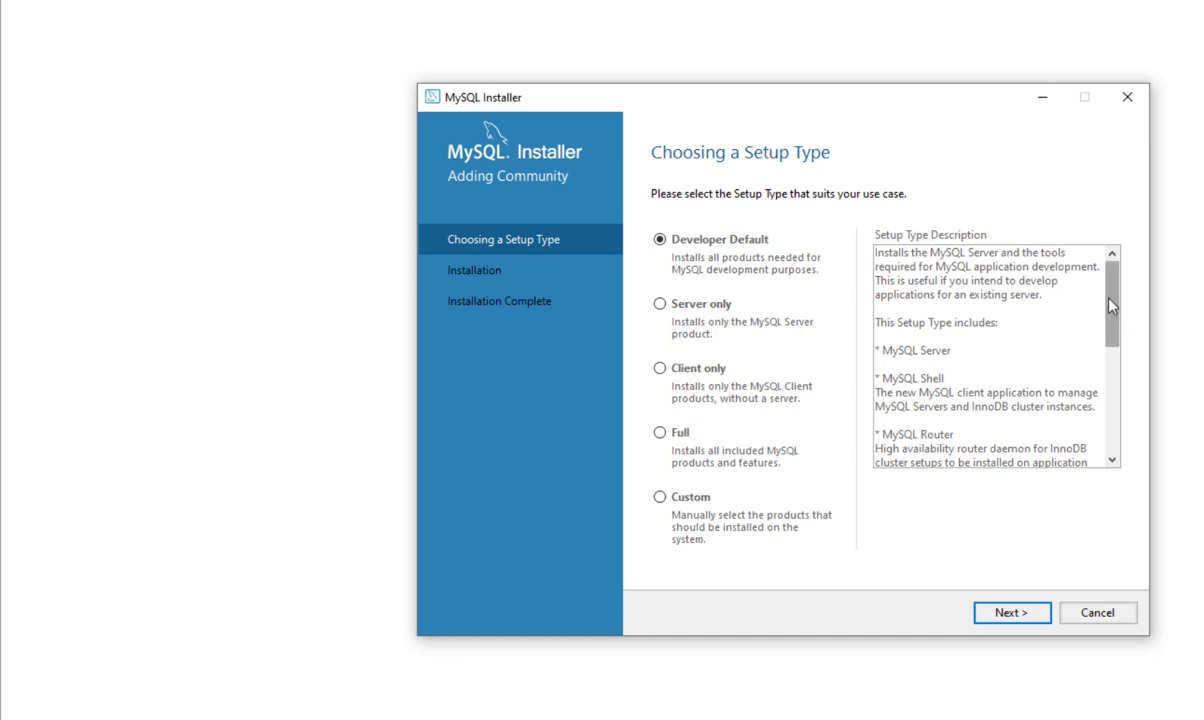
{"action": "left_click_drag", "start_coordinate": [1112, 305], "coordinate": [1117, 341]}
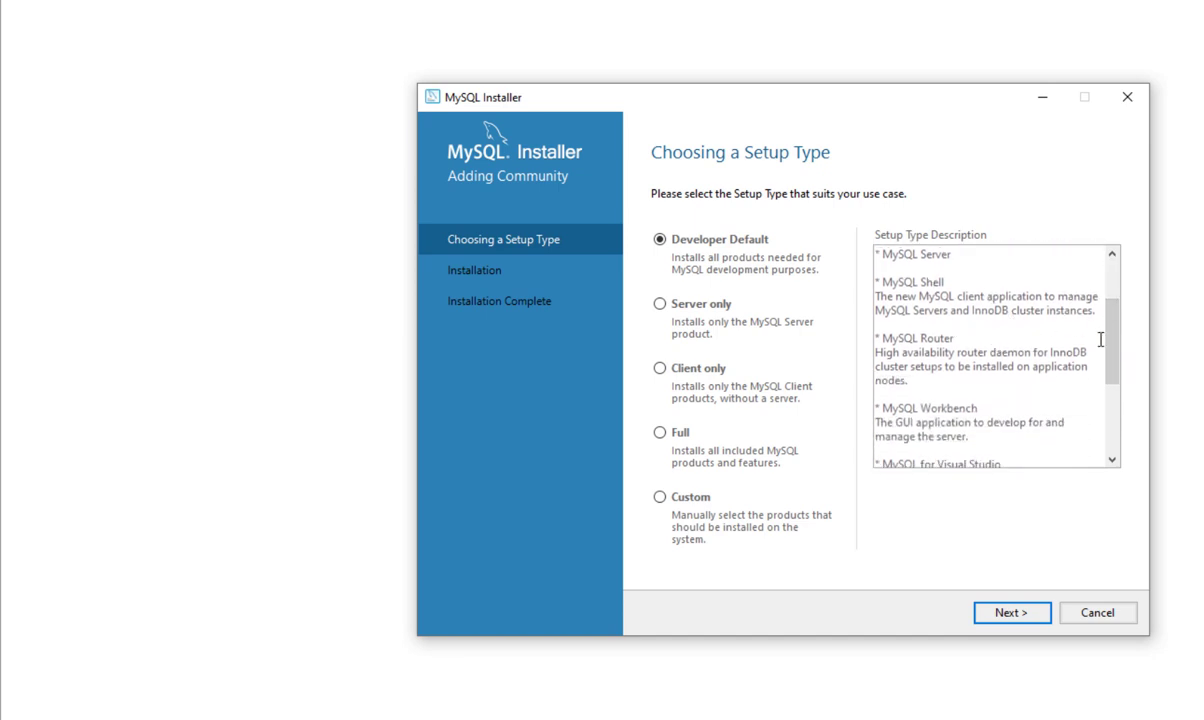
{"action": "left_click_drag", "start_coordinate": [1115, 346], "coordinate": [1115, 388]}
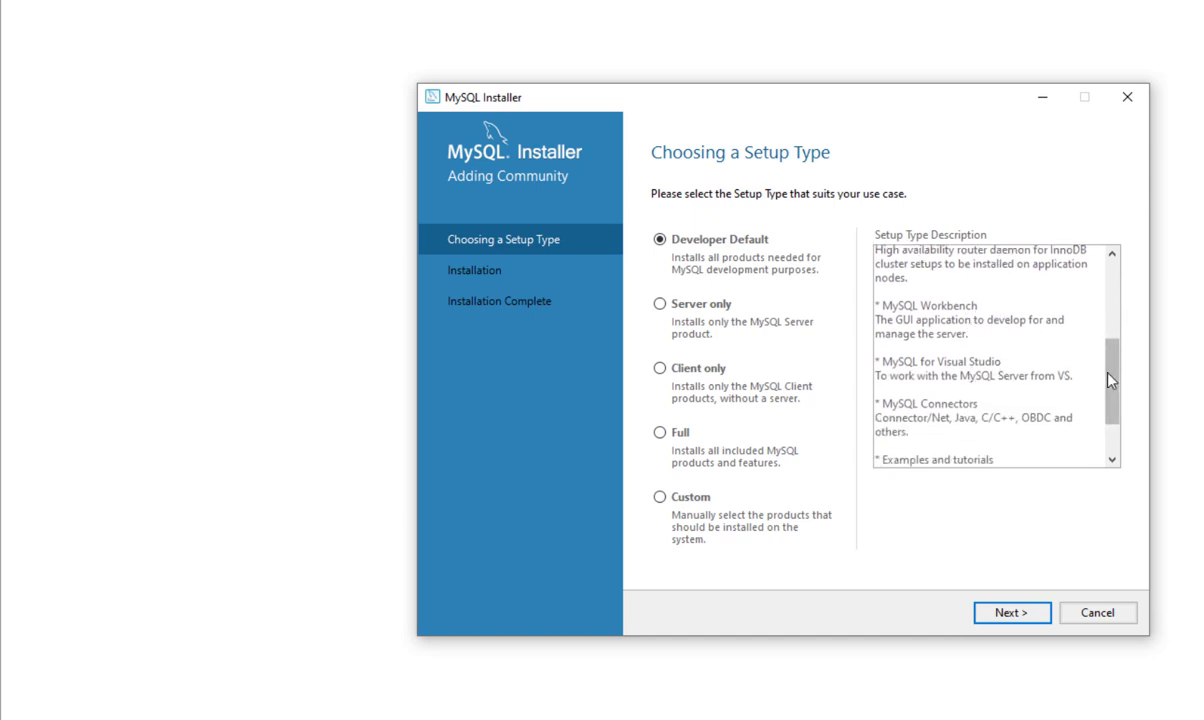
{"action": "left_click_drag", "start_coordinate": [1112, 378], "coordinate": [1117, 412]}
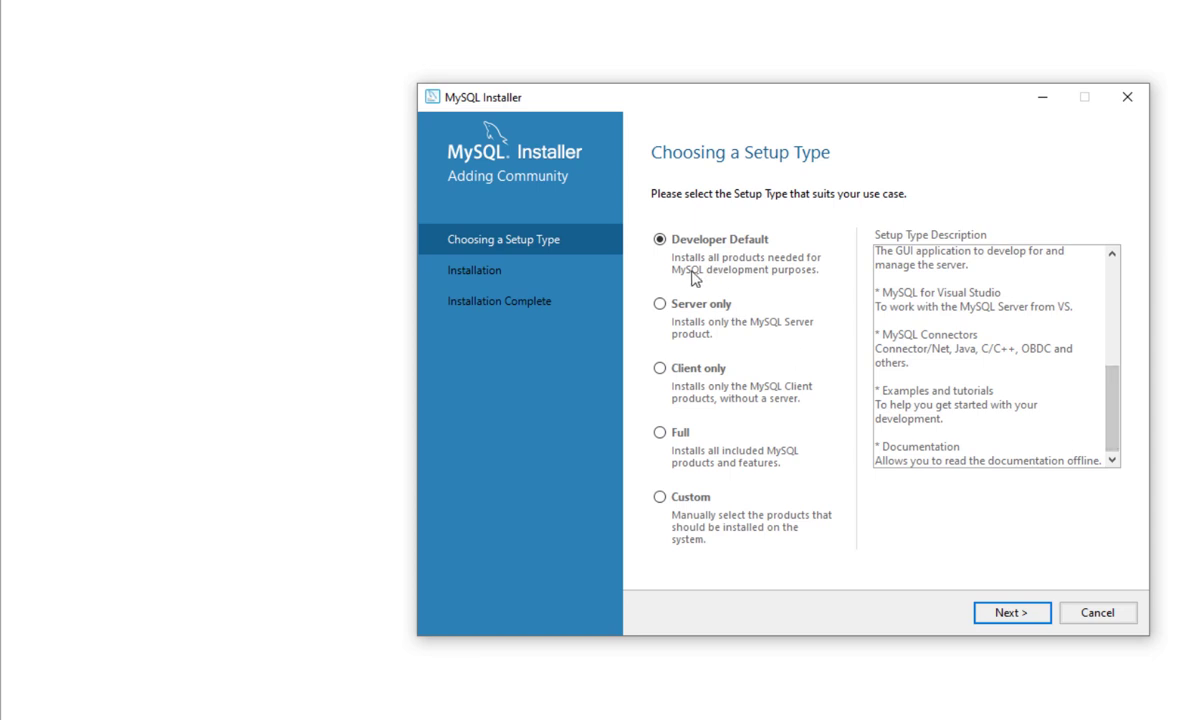
Look through the Full, Server only and Client only setup types, then settle on Custom
{"action": "left_click", "coordinate": [670, 436]}
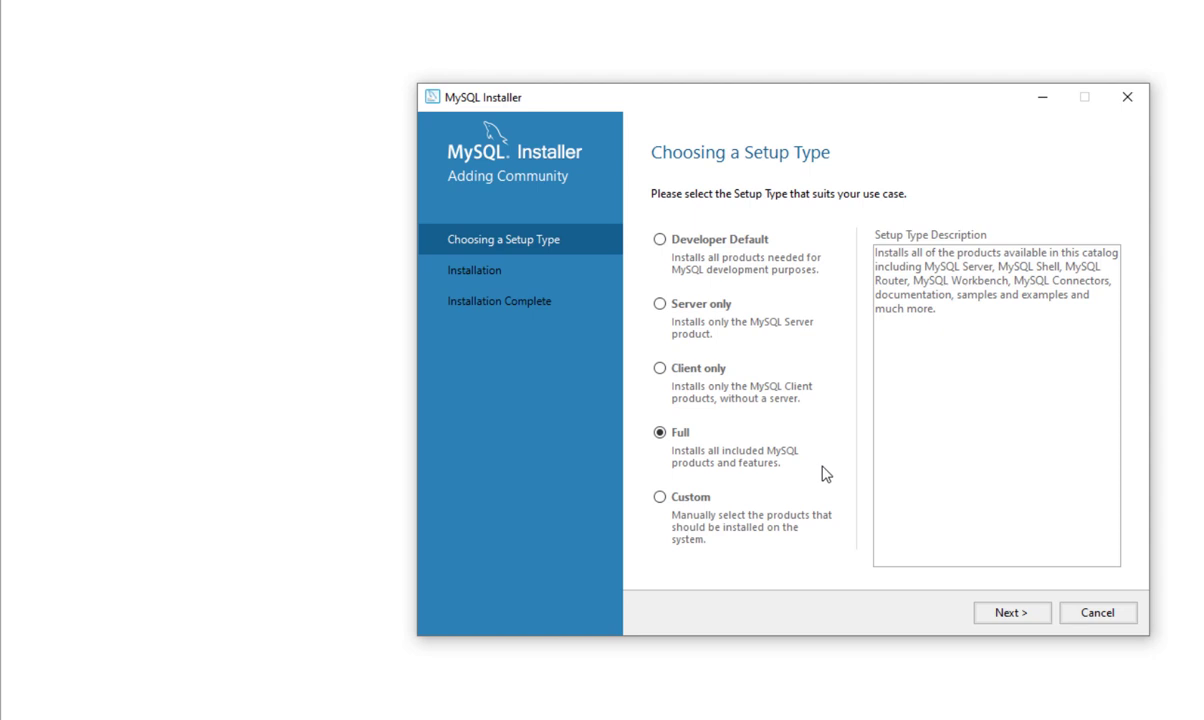
{"action": "left_click", "coordinate": [694, 308]}
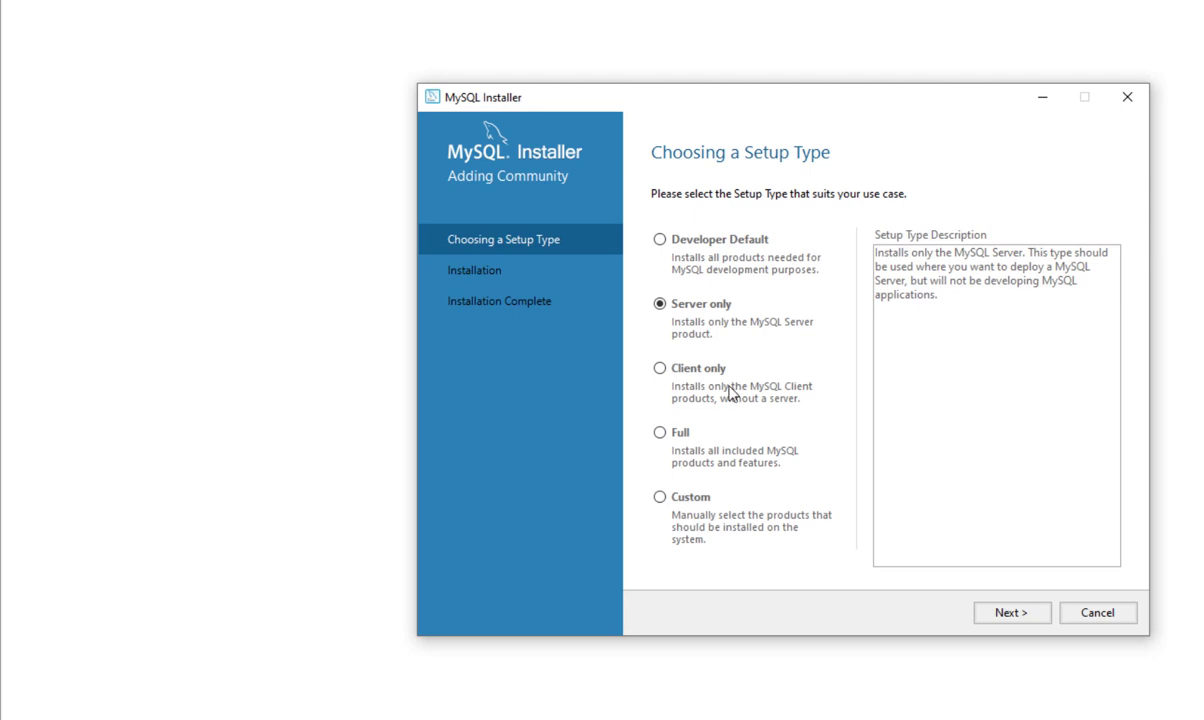
{"action": "left_click", "coordinate": [660, 368]}
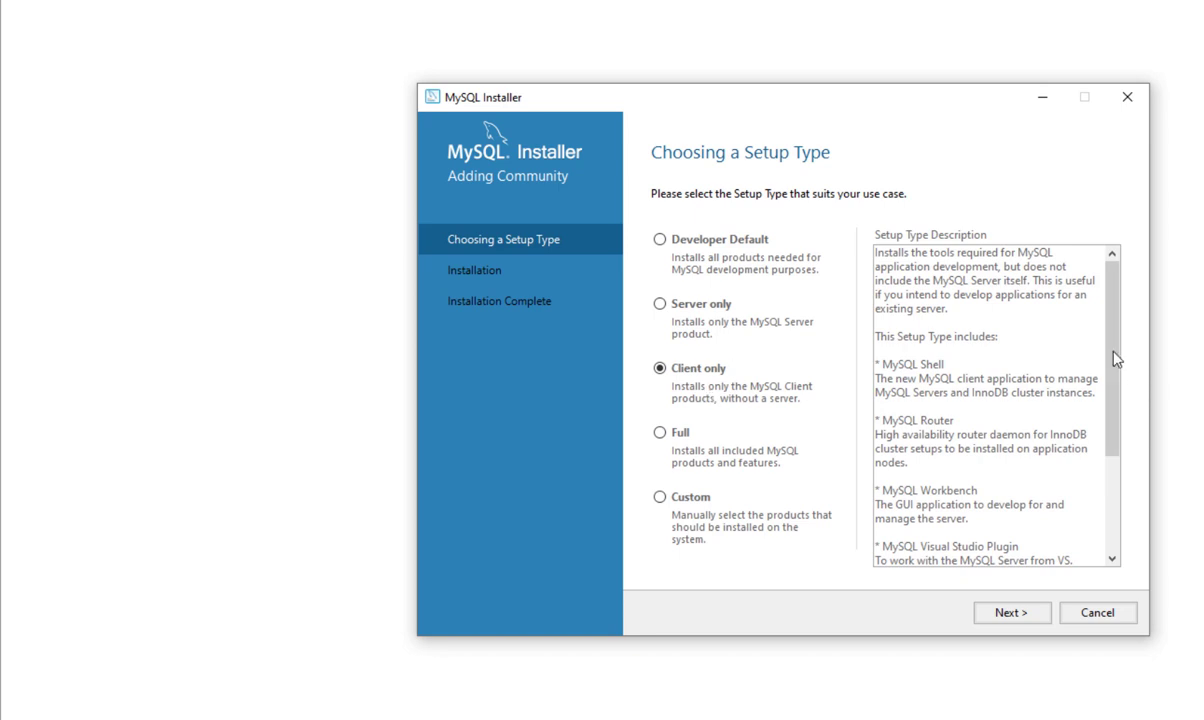
{"action": "left_click_drag", "start_coordinate": [1110, 354], "coordinate": [1112, 411]}
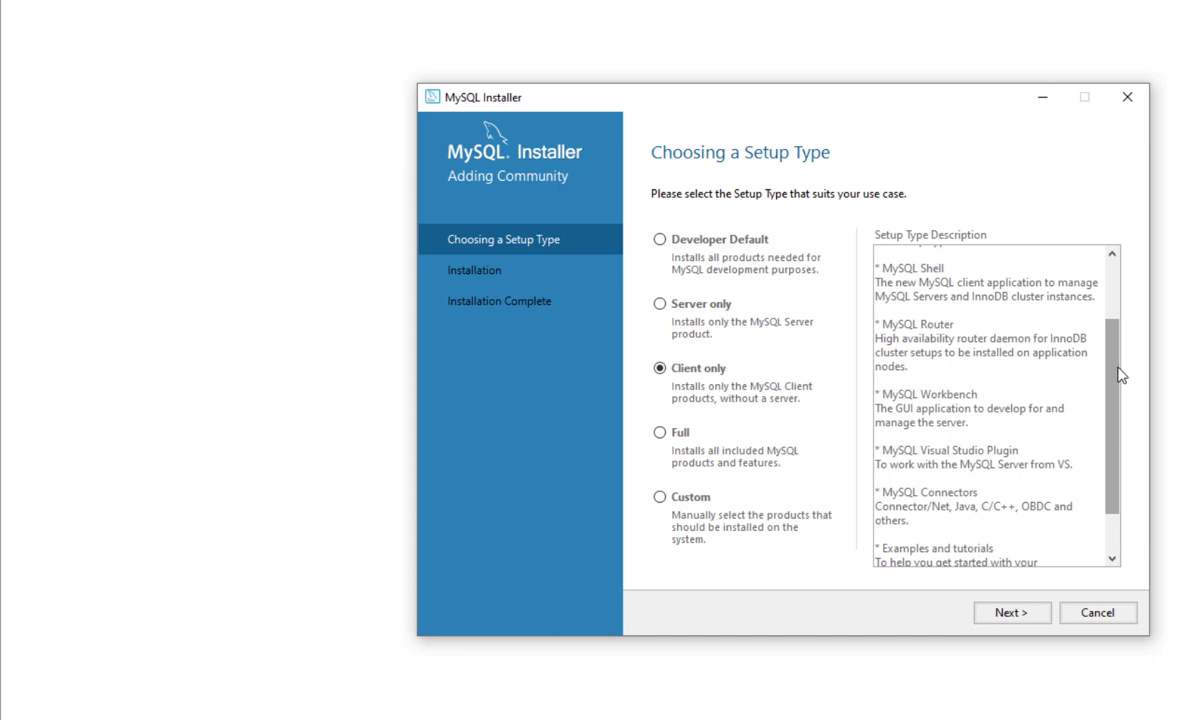
{"action": "left_click_drag", "start_coordinate": [1119, 374], "coordinate": [1111, 450]}
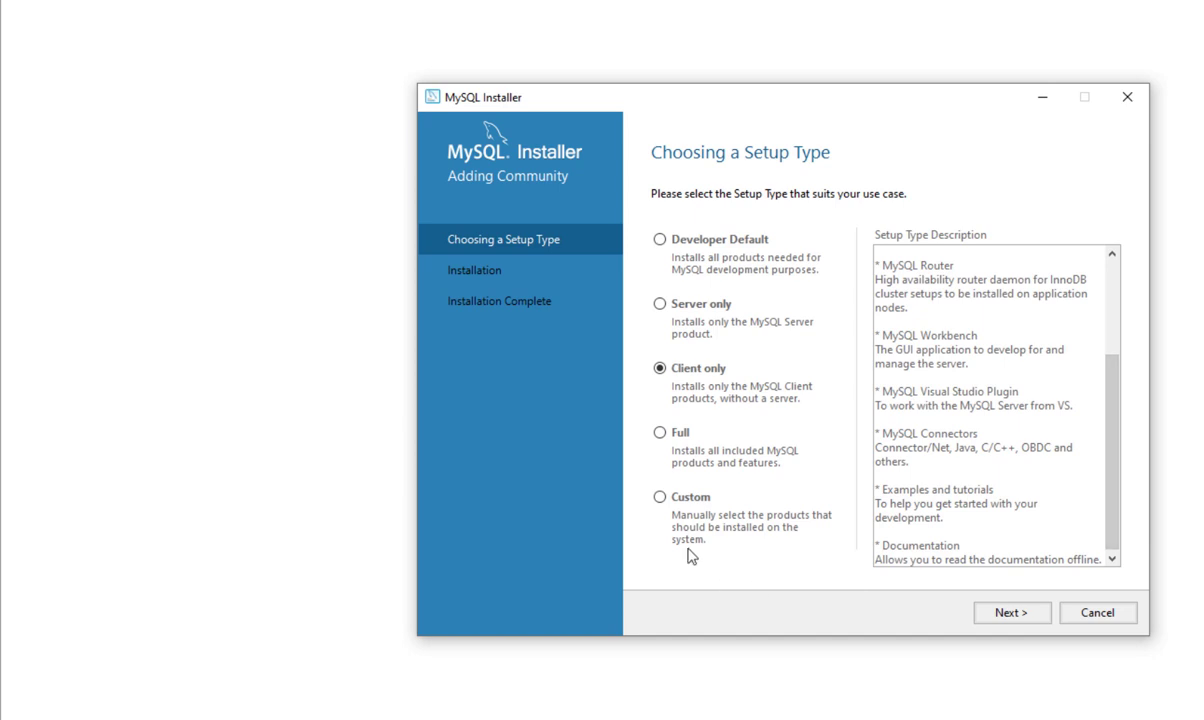
{"action": "left_click", "coordinate": [660, 499]}
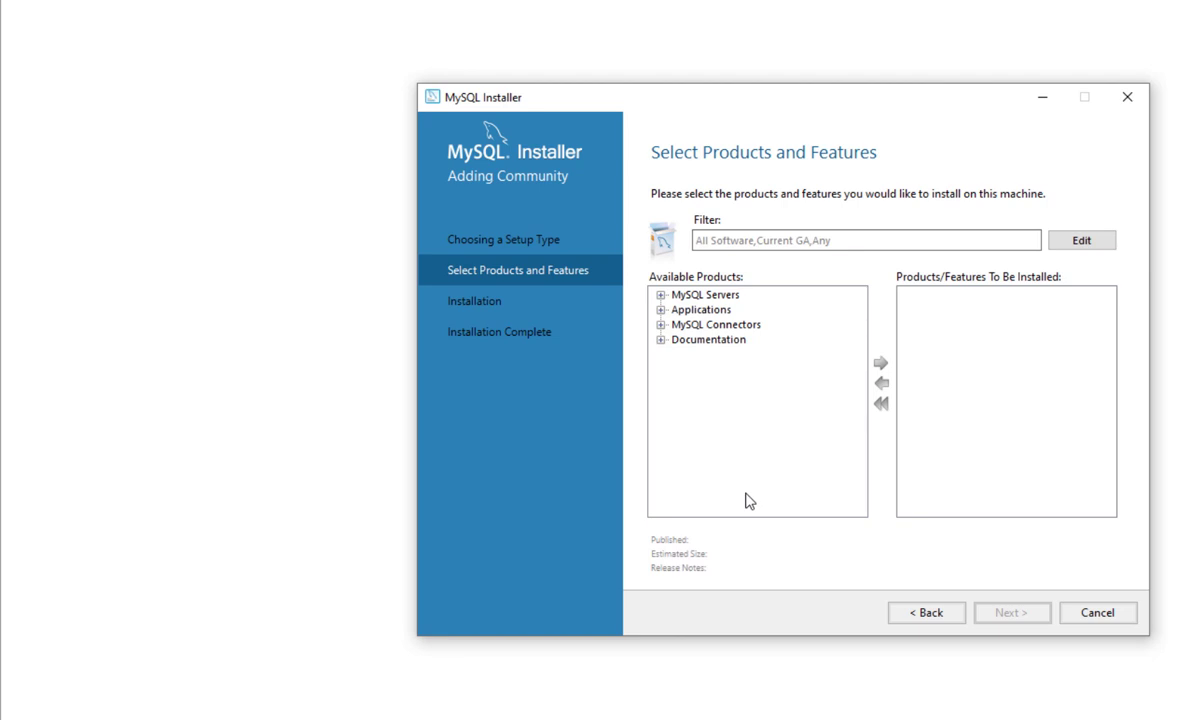
Add MySQL Server 8.0.22 - X64 to the products to be installed
{"action": "left_click", "coordinate": [661, 296]}
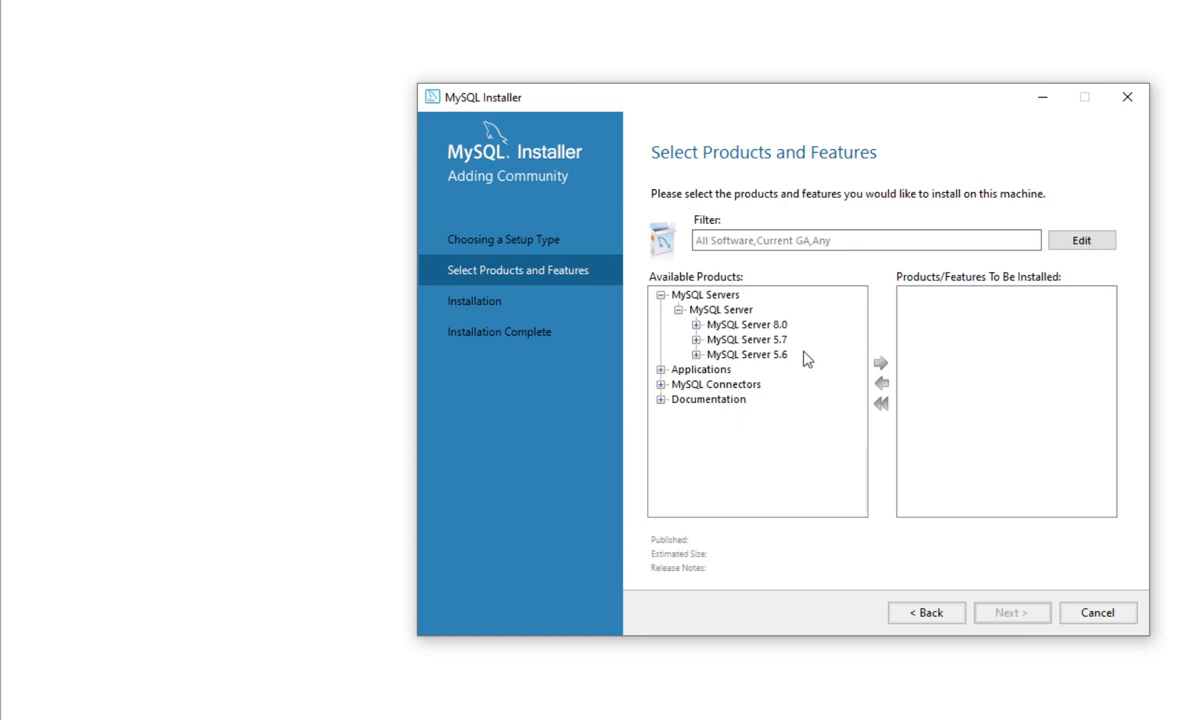
{"action": "left_click", "coordinate": [697, 327]}
{"action": "left_click", "coordinate": [766, 311]}
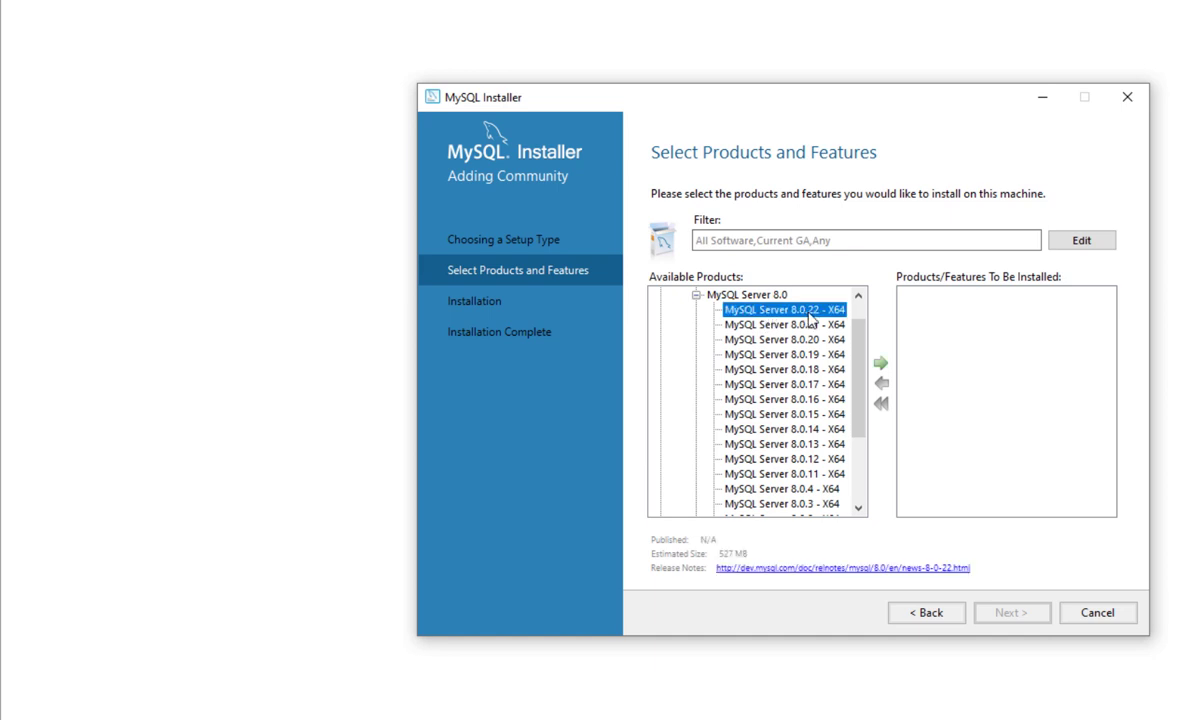
{"action": "left_click", "coordinate": [880, 366]}
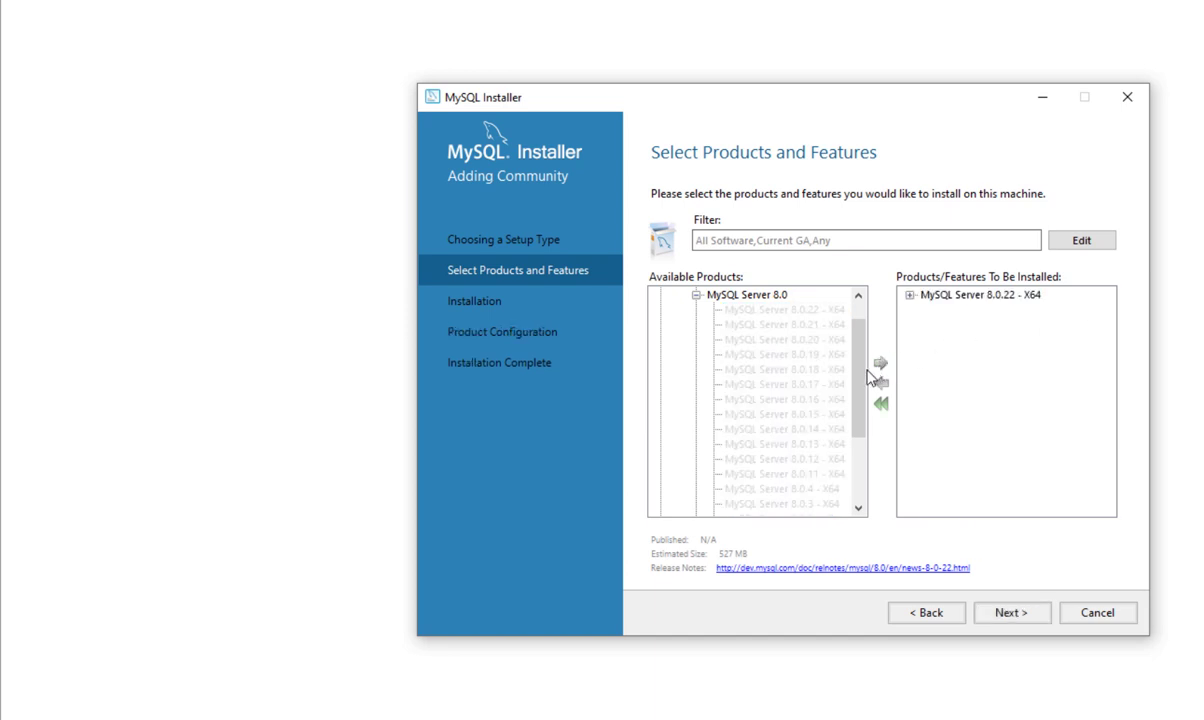
{"action": "scroll", "coordinate": [760, 400], "scroll_direction": "up", "scroll_amount": 1}
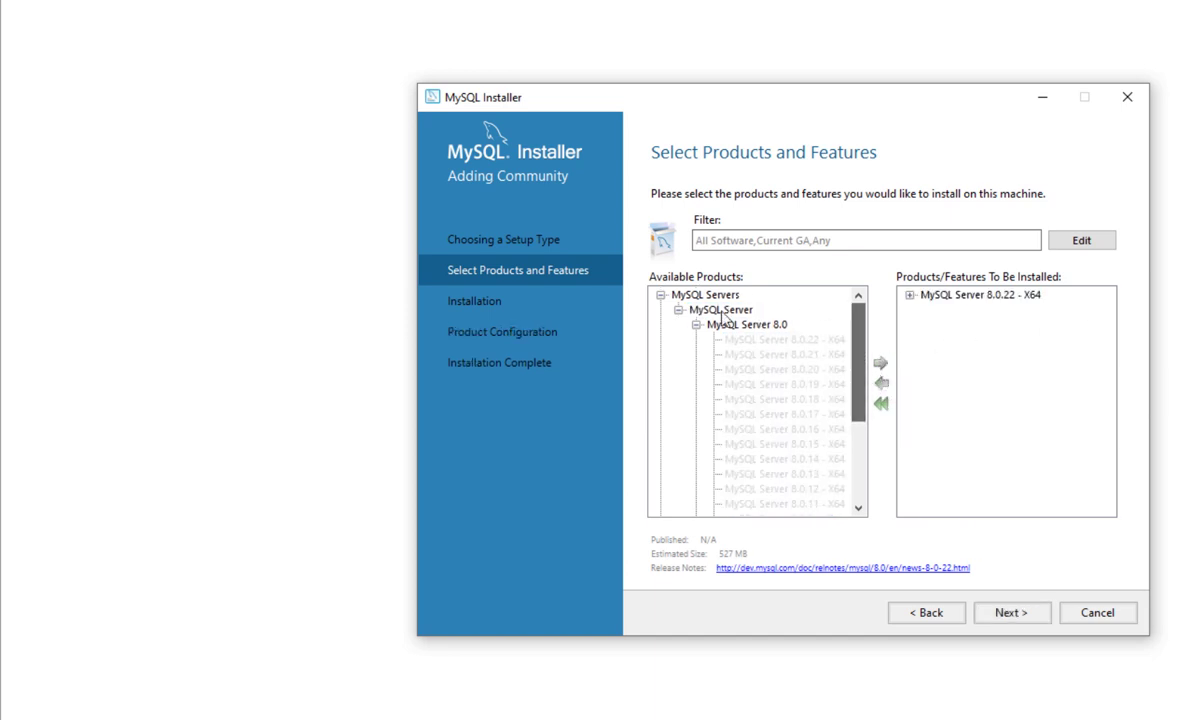
{"action": "left_click", "coordinate": [660, 295]}
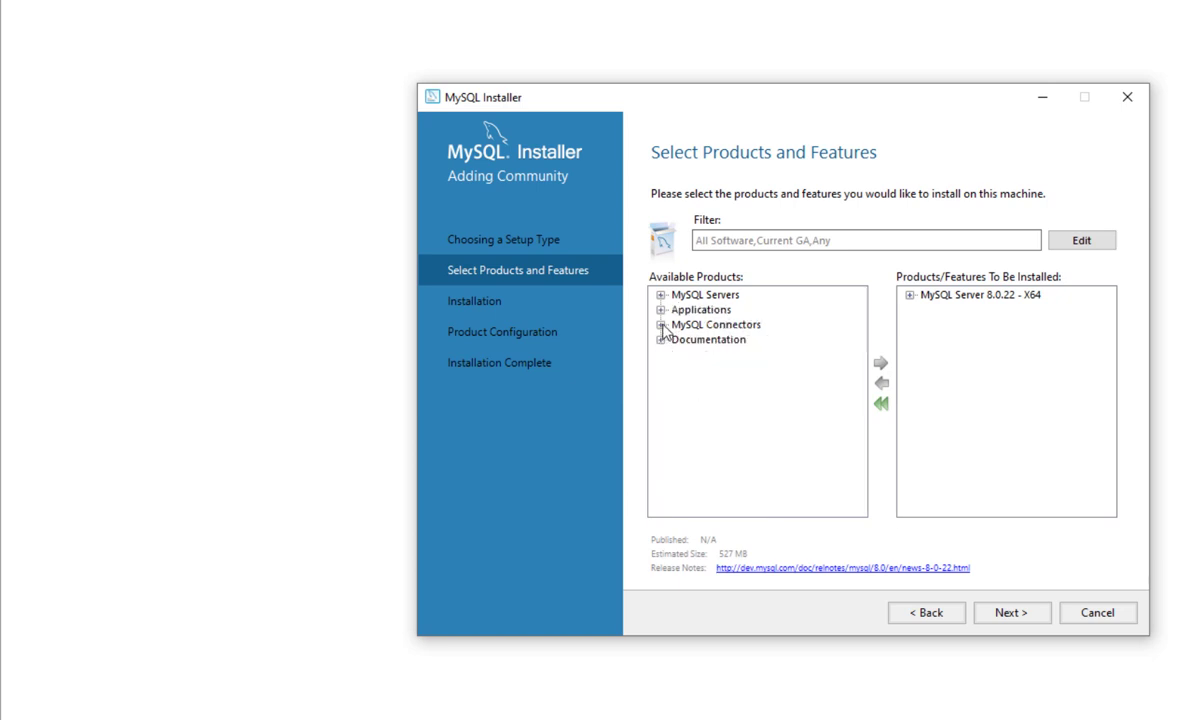
Add MySQL Workbench 8.0.22 from Applications to the install list
{"action": "left_click", "coordinate": [660, 310]}
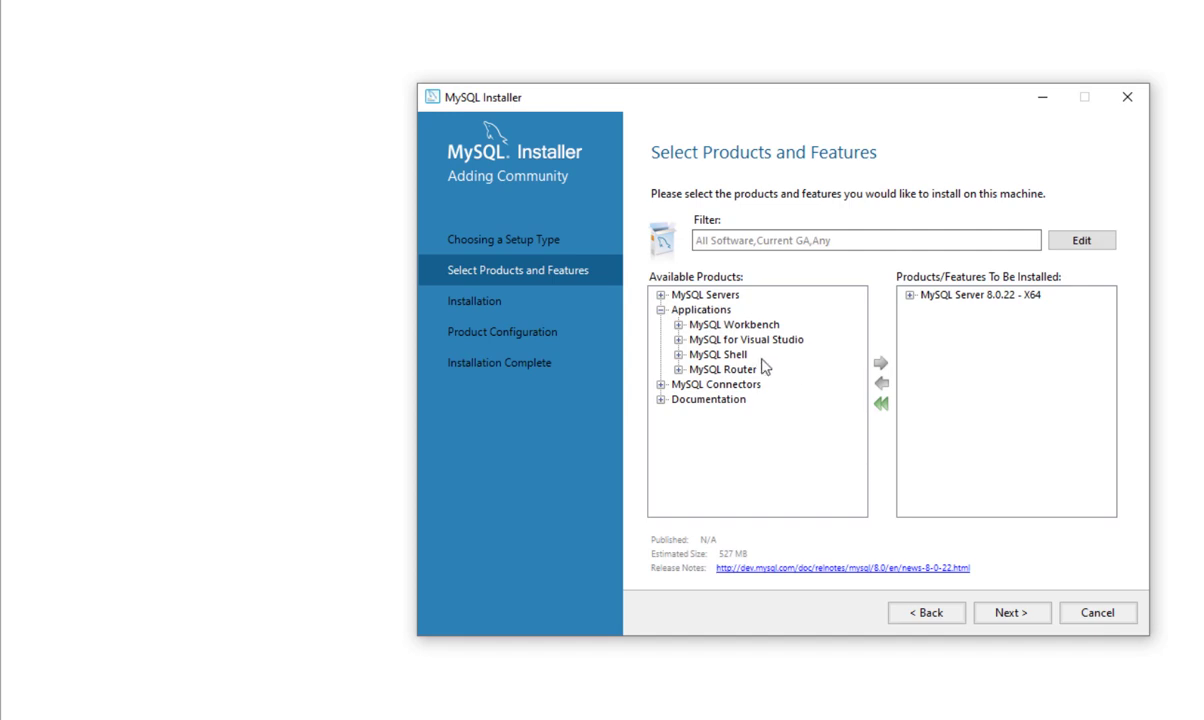
{"action": "left_click", "coordinate": [678, 325]}
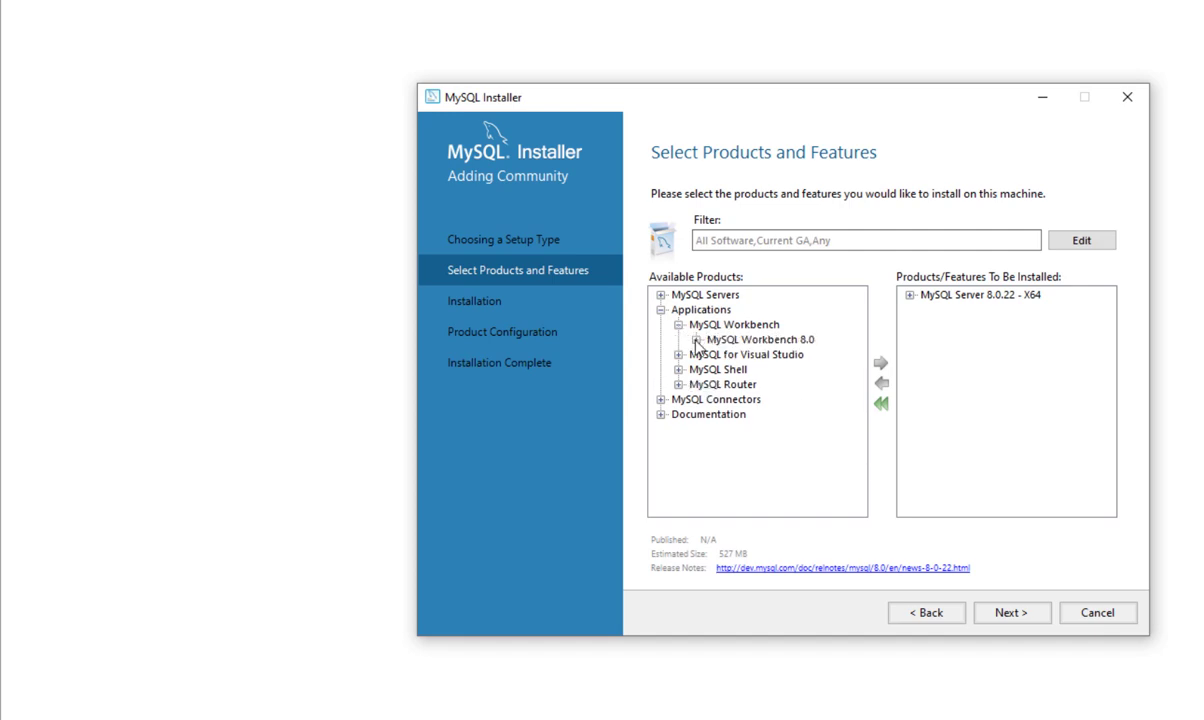
{"action": "left_click", "coordinate": [696, 339]}
{"action": "left_click", "coordinate": [804, 327]}
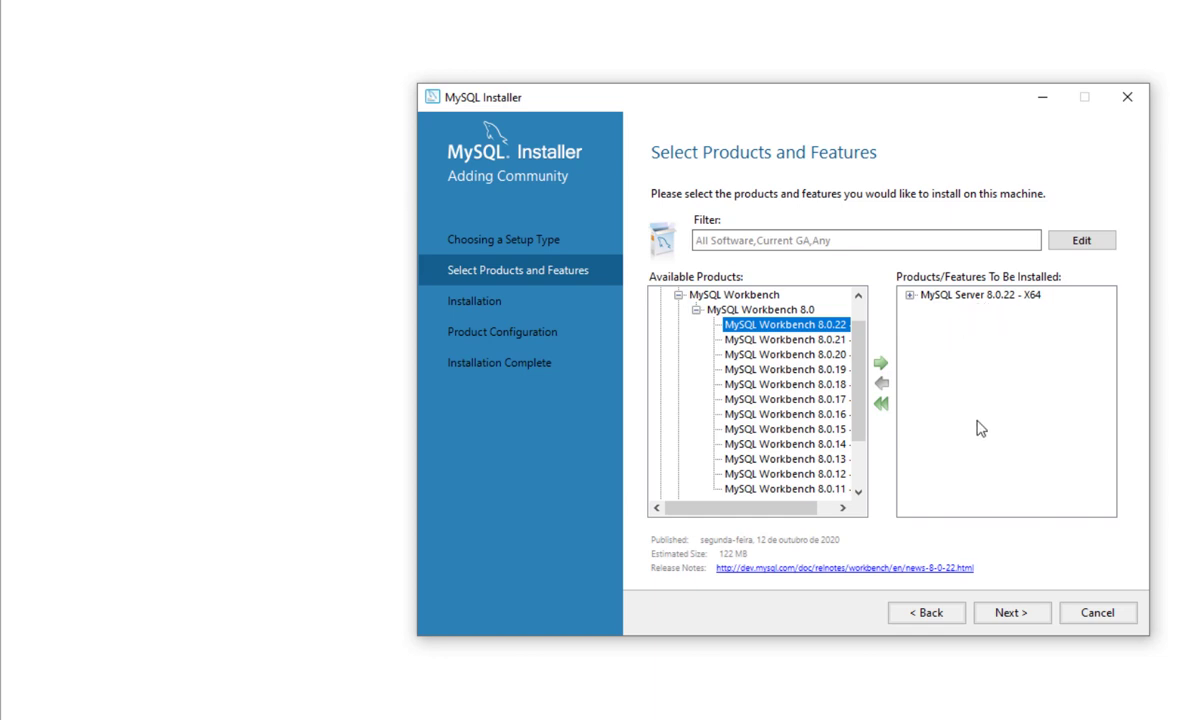
{"action": "left_click", "coordinate": [882, 366]}
{"action": "left_click", "coordinate": [696, 309]}
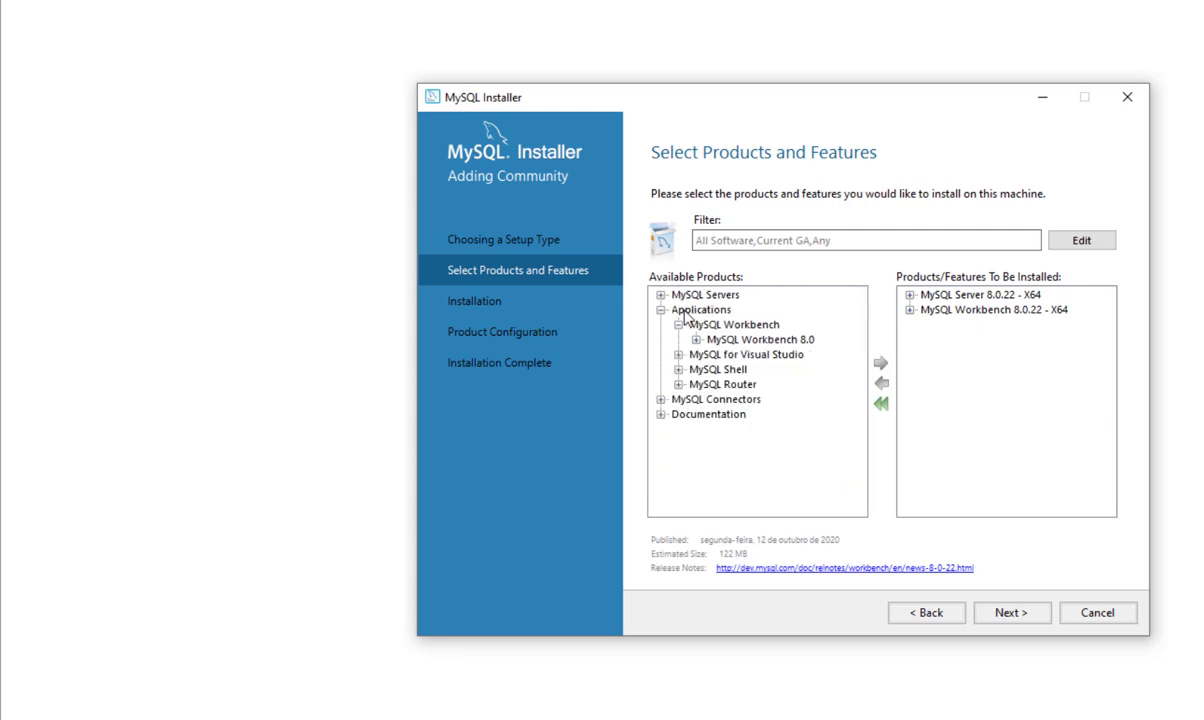
{"action": "left_click", "coordinate": [678, 324]}
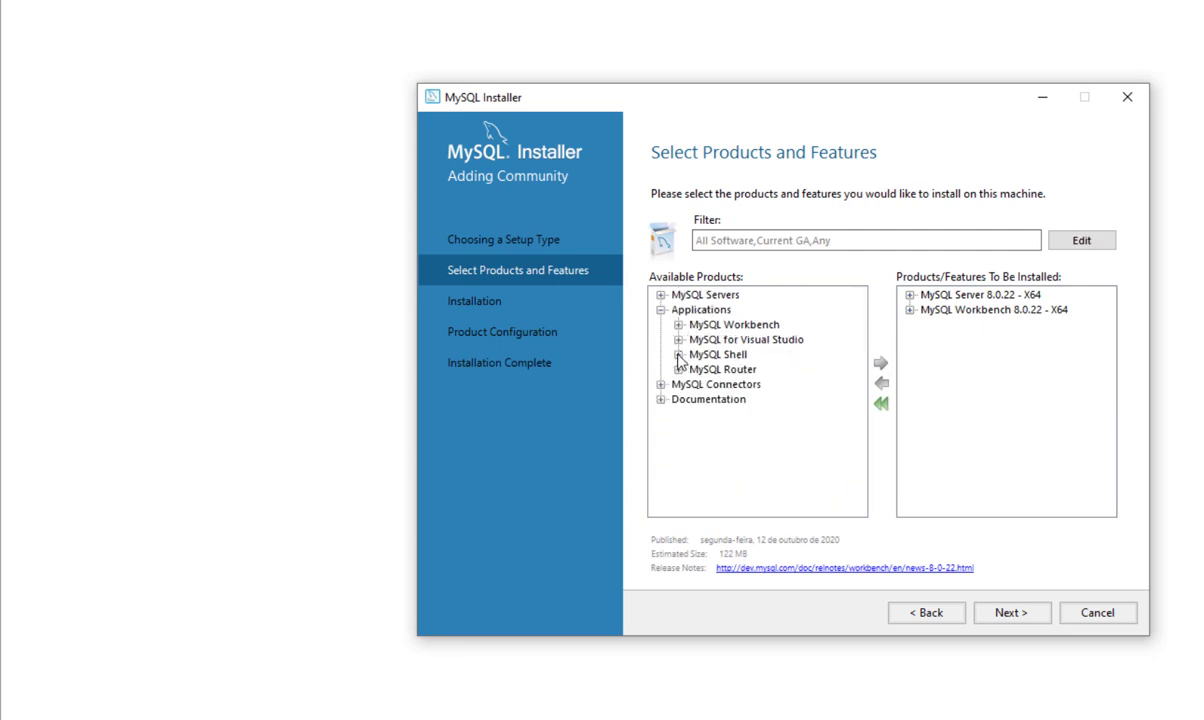
Add MySQL Shell 8.0.22 - X64 to the install list
{"action": "left_click", "coordinate": [678, 355]}
{"action": "left_click", "coordinate": [696, 370]}
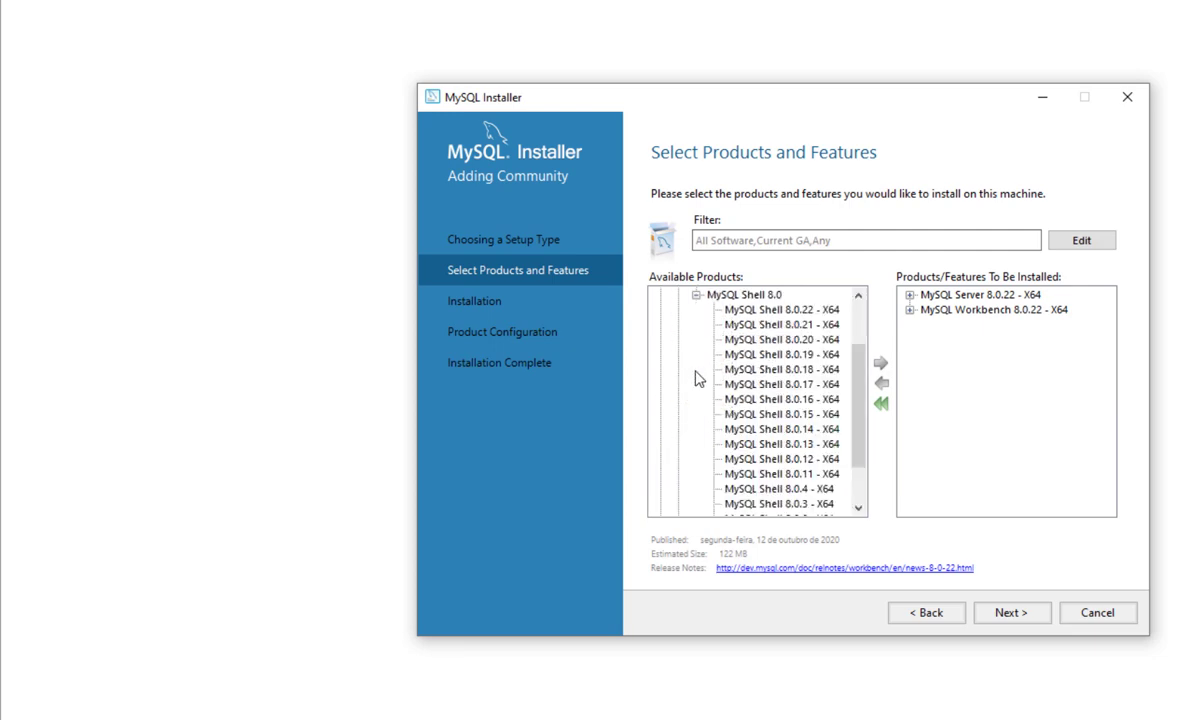
{"action": "left_click", "coordinate": [750, 308]}
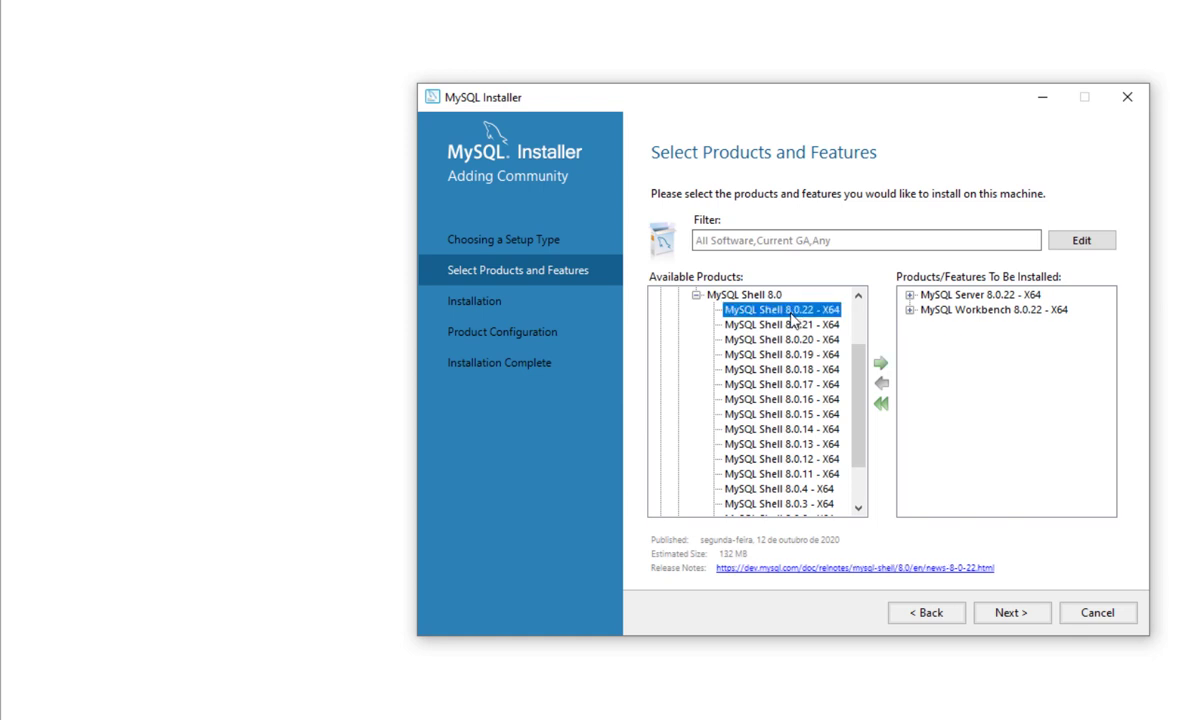
{"action": "left_click", "coordinate": [881, 364]}
{"action": "scroll", "coordinate": [814, 374], "scroll_direction": "up", "scroll_amount": 2}
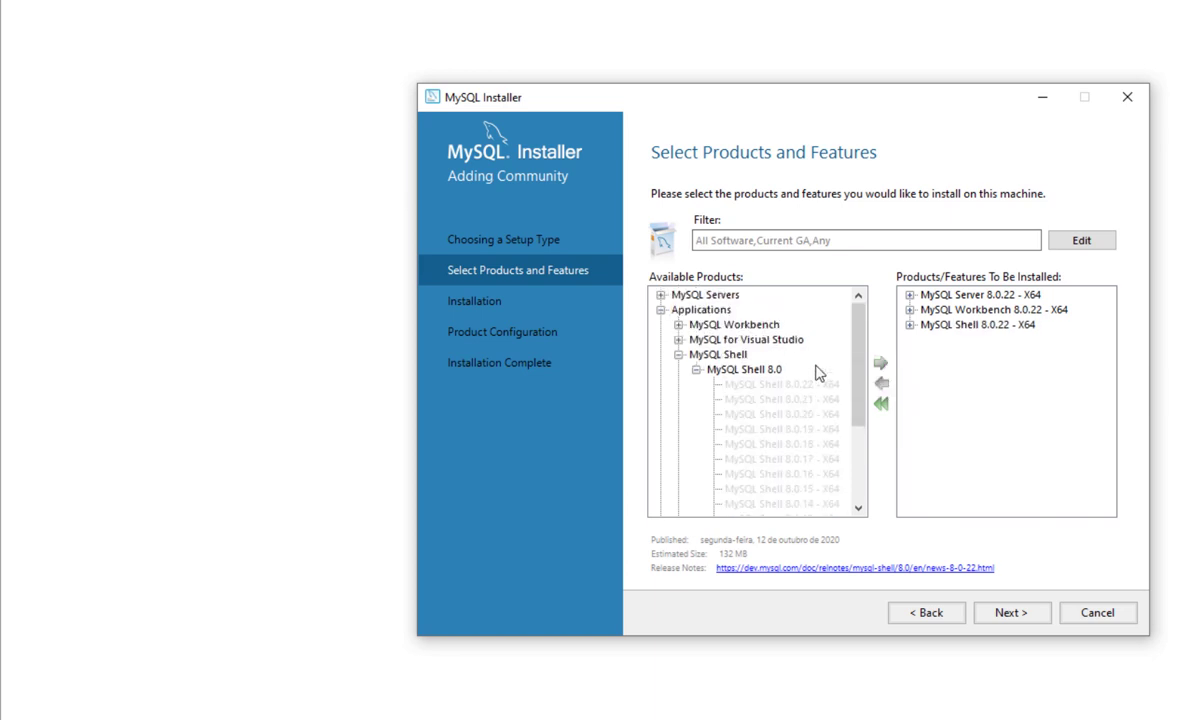
{"action": "left_click", "coordinate": [661, 309]}
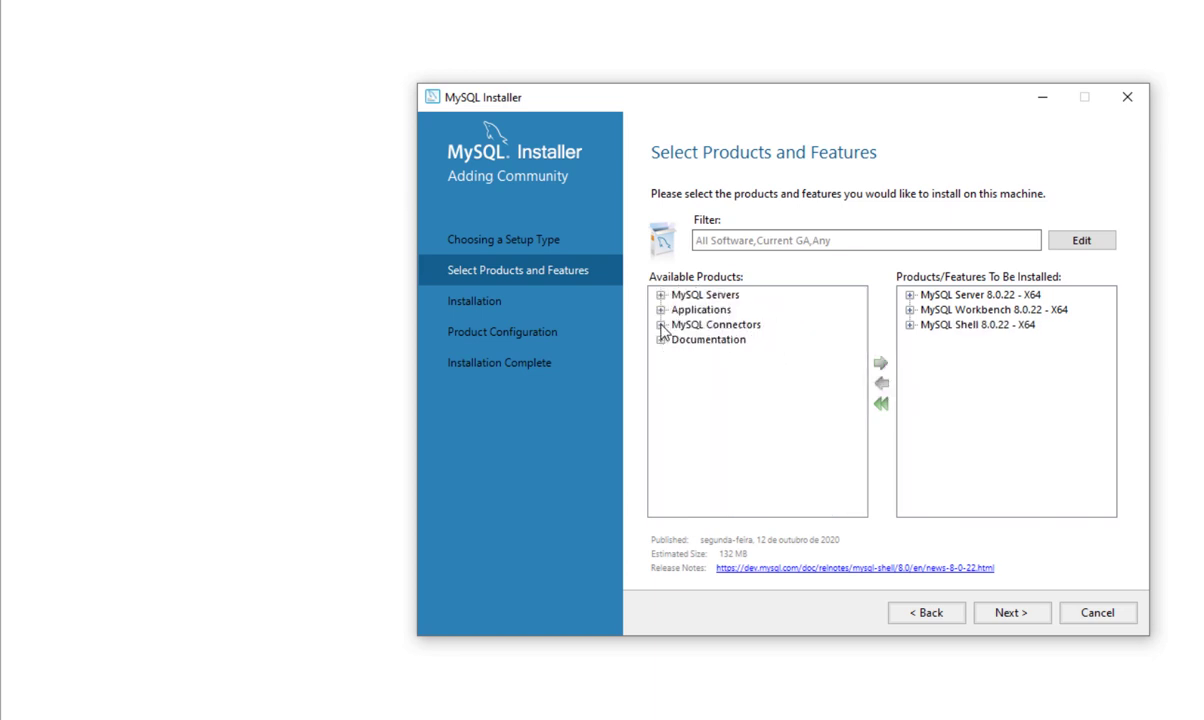
Browse the MySQL Connectors and Samples and Examples 8.0 entries without adding either
{"action": "left_click", "coordinate": [660, 325]}
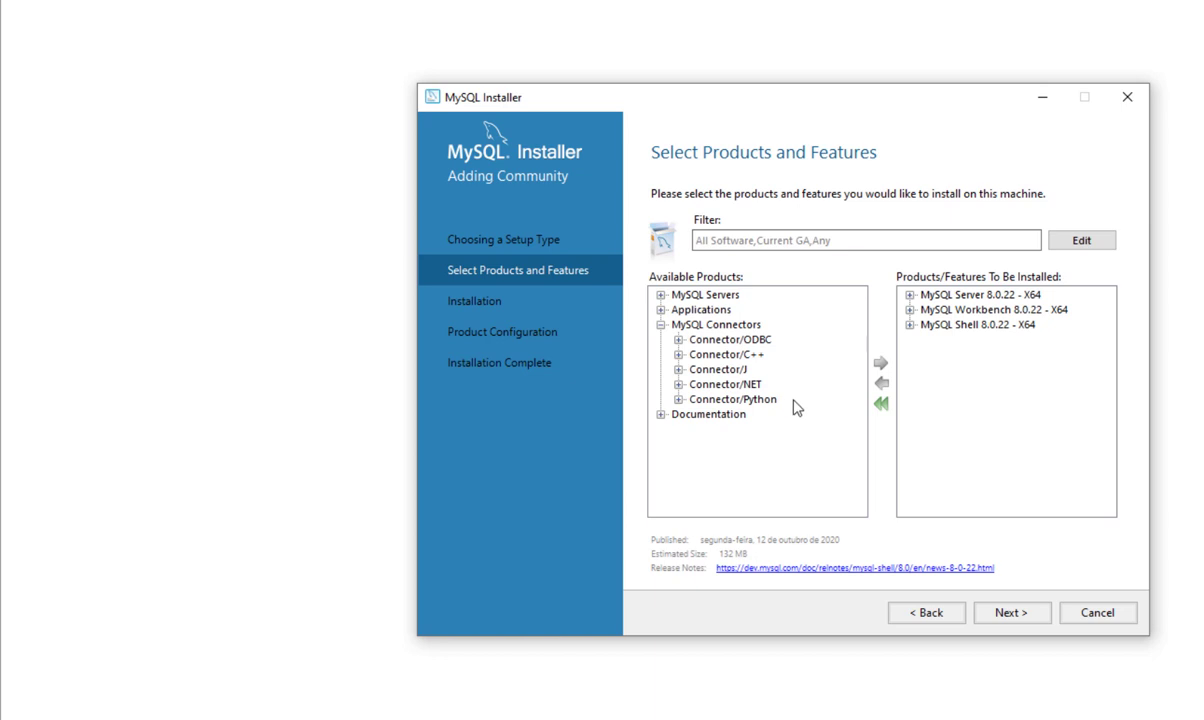
{"action": "left_click", "coordinate": [660, 325]}
{"action": "left_click", "coordinate": [660, 340]}
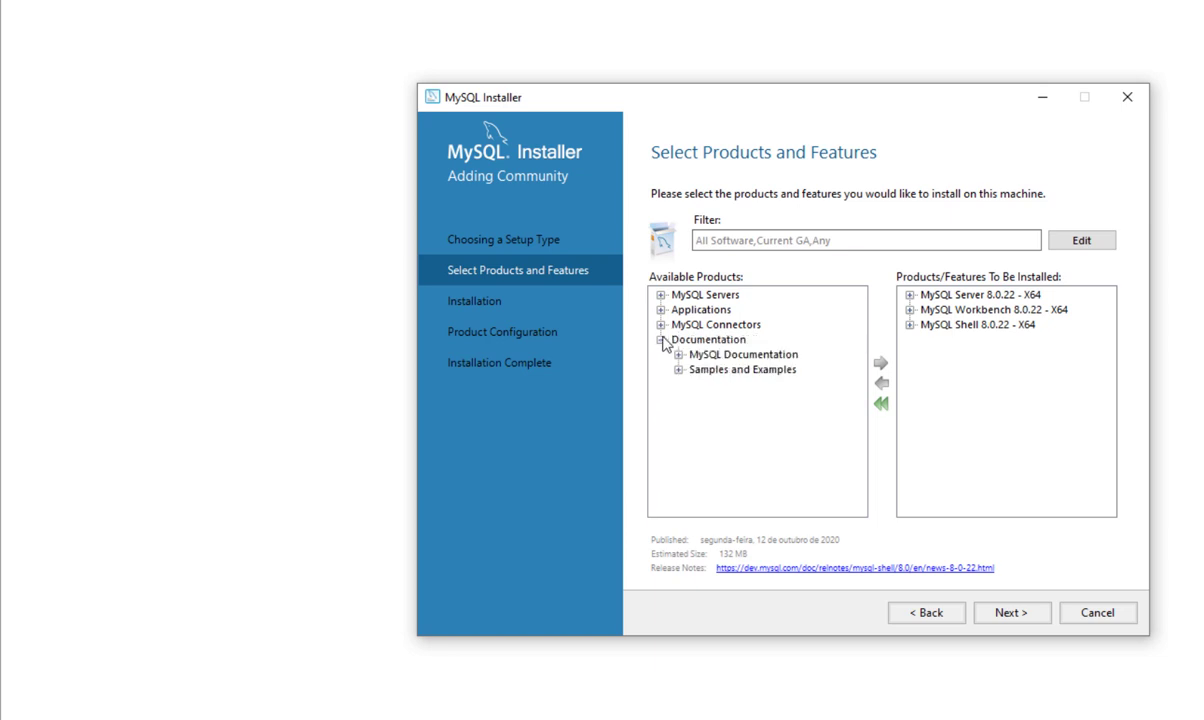
{"action": "left_click", "coordinate": [678, 369]}
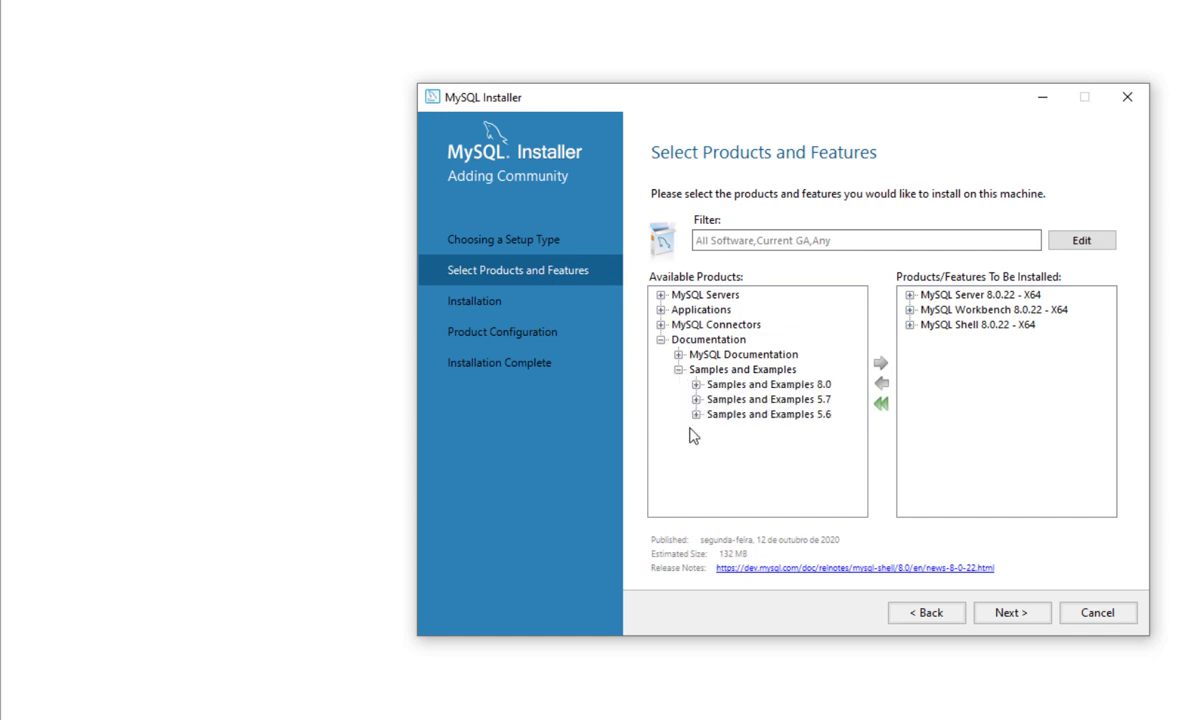
{"action": "left_click", "coordinate": [697, 385]}
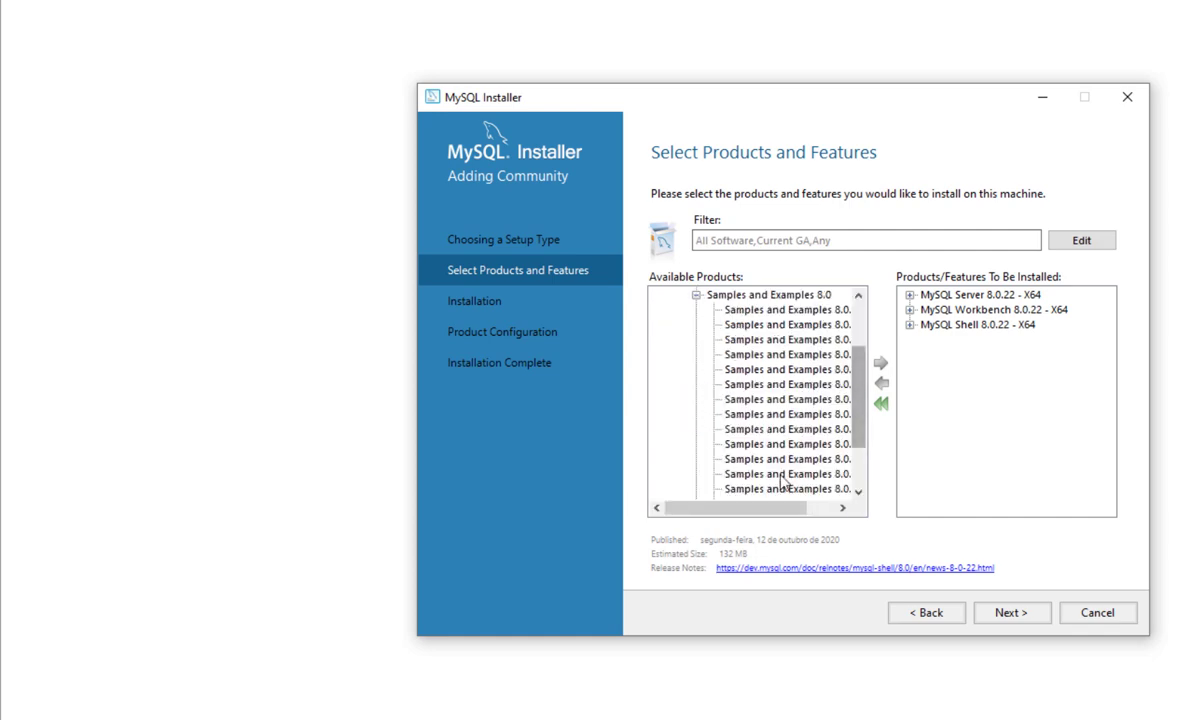
{"action": "scroll", "coordinate": [780, 470], "scroll_direction": "up", "scroll_amount": 2}
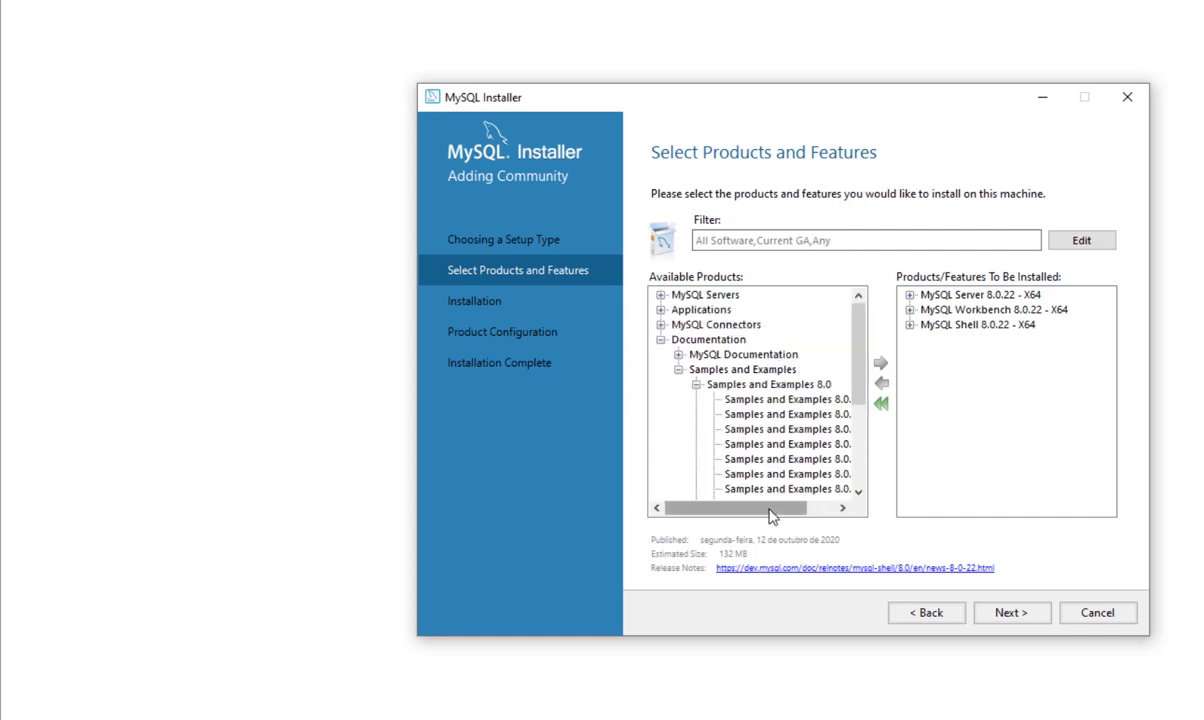
{"action": "left_click_drag", "start_coordinate": [770, 516], "coordinate": [798, 514]}
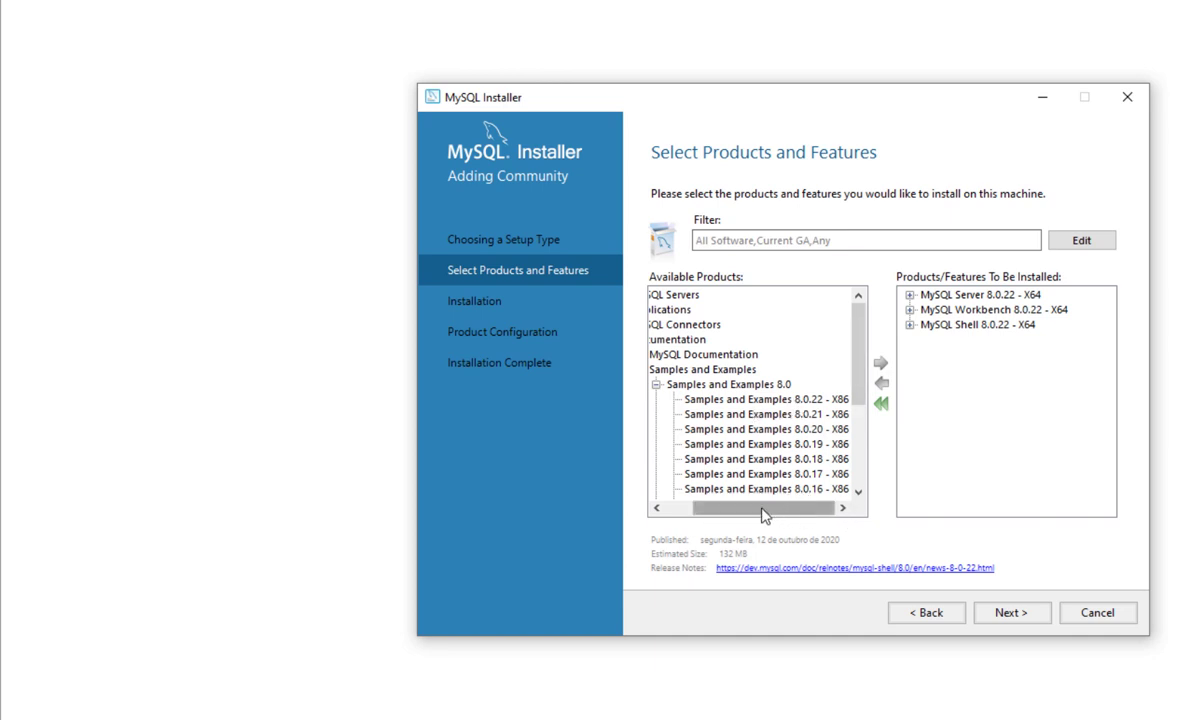
{"action": "left_click_drag", "start_coordinate": [766, 510], "coordinate": [735, 510]}
{"action": "left_click", "coordinate": [678, 369]}
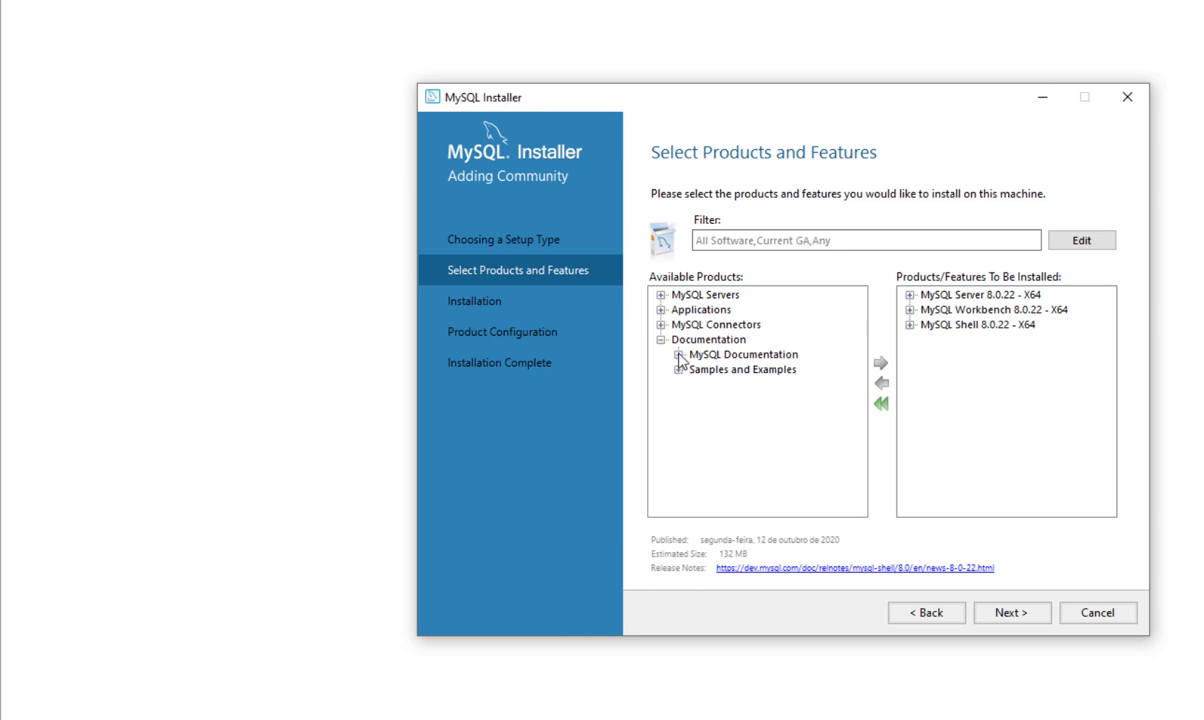
Add MySQL Documentation 8.0.22 - X86 to the install list and continue to Installation
{"action": "left_click", "coordinate": [678, 354]}
{"action": "left_click", "coordinate": [696, 369]}
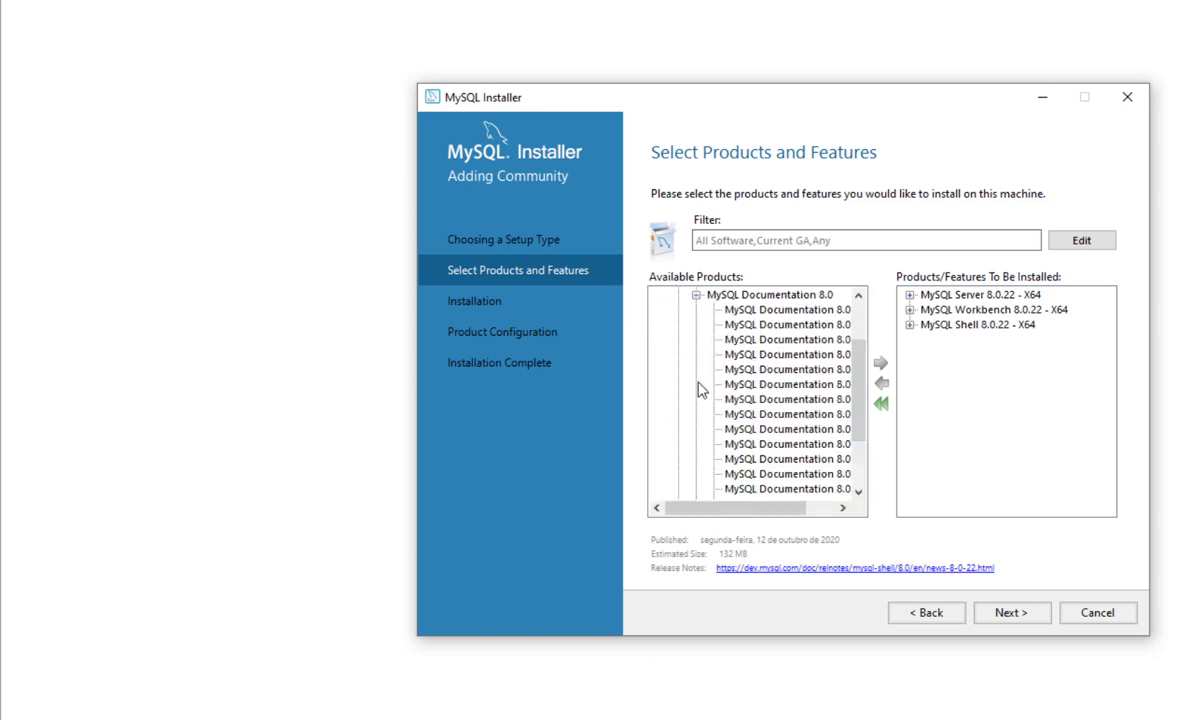
{"action": "scroll", "coordinate": [806, 362], "scroll_direction": "up", "scroll_amount": 2}
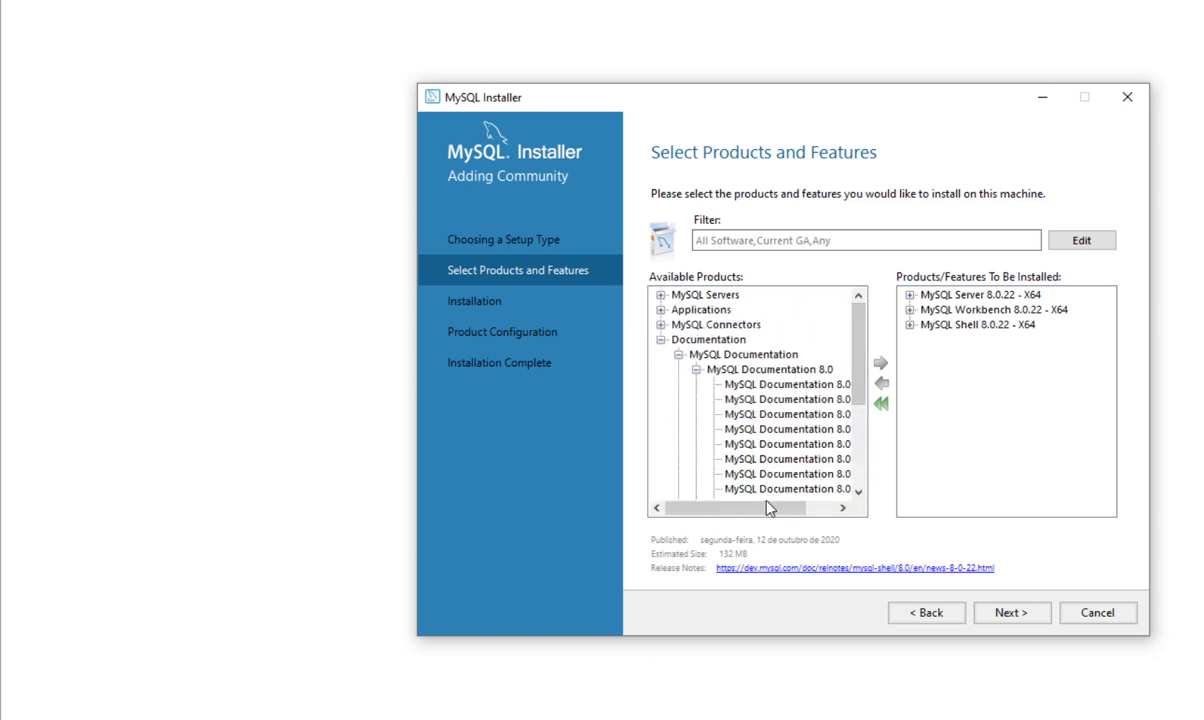
{"action": "left_click_drag", "start_coordinate": [768, 507], "coordinate": [852, 512]}
{"action": "left_click", "coordinate": [820, 384]}
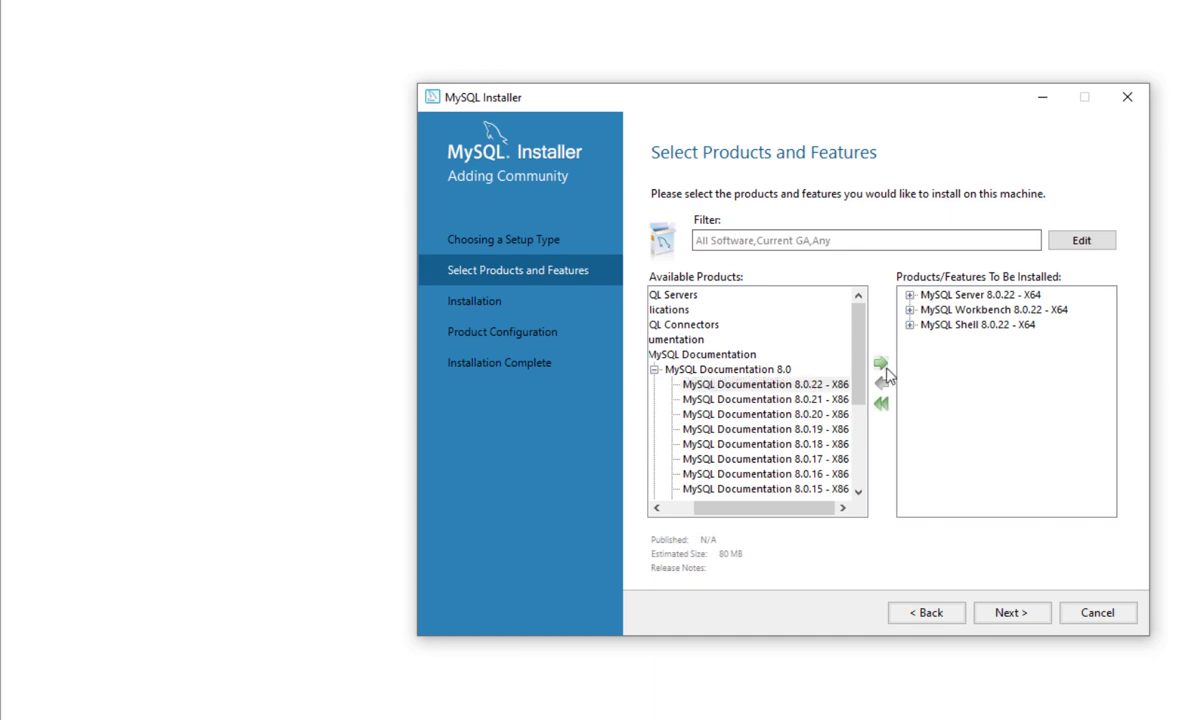
{"action": "left_click", "coordinate": [881, 364]}
{"action": "left_click_drag", "start_coordinate": [760, 508], "coordinate": [731, 508]}
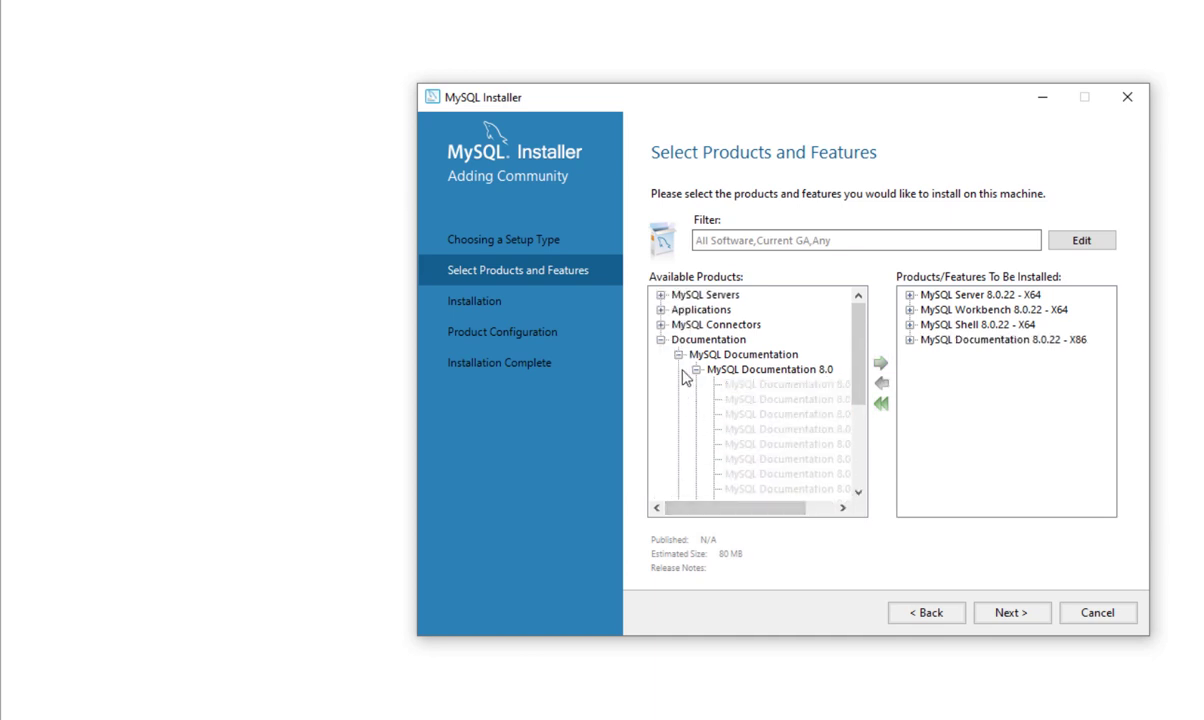
{"action": "left_click", "coordinate": [660, 340]}
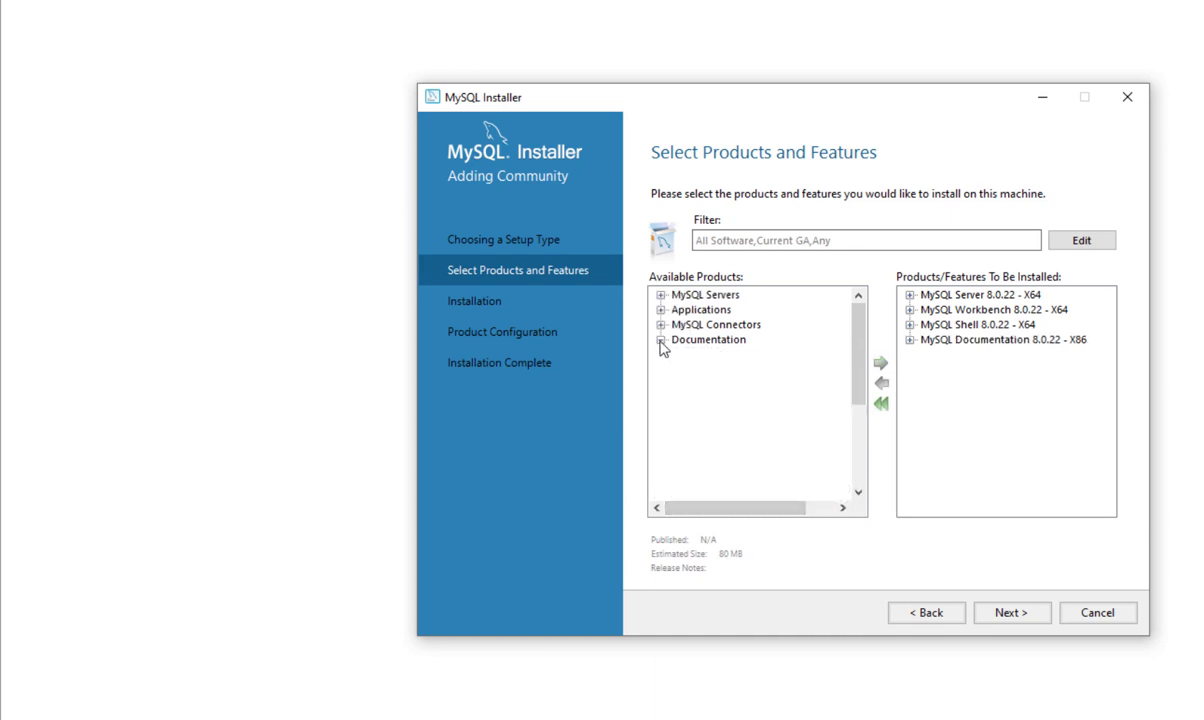
{"action": "left_click", "coordinate": [1030, 617]}
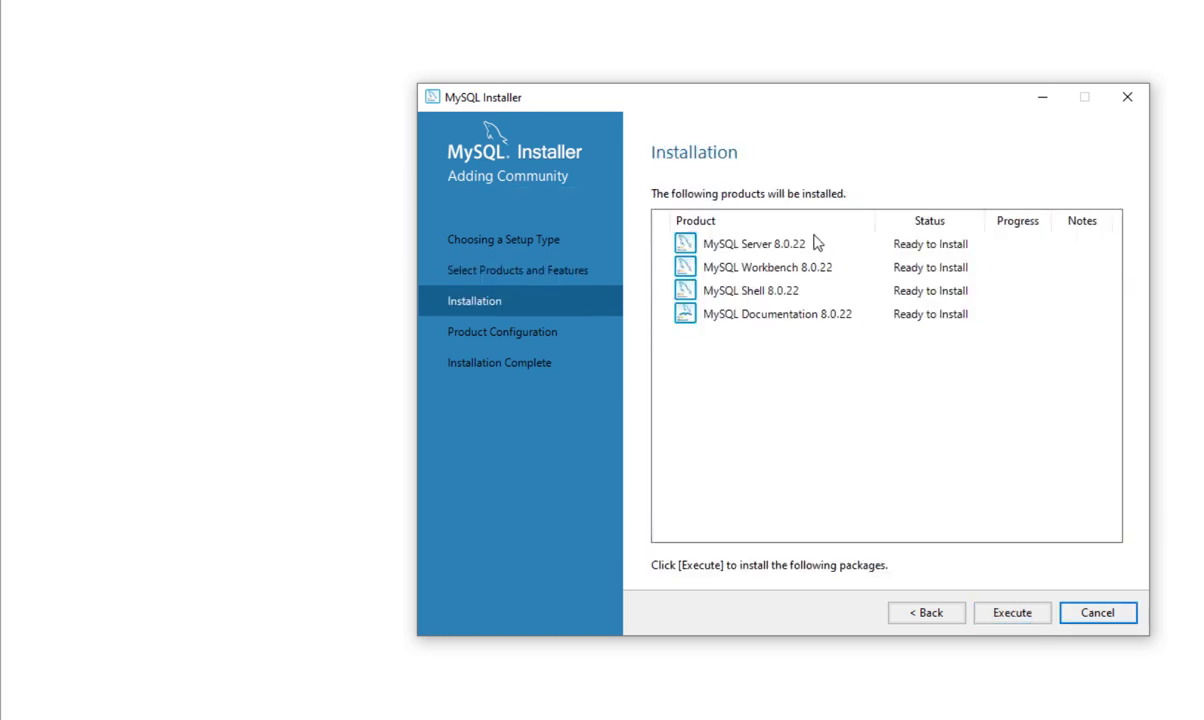
Install Server, Workbench, Shell and Documentation 8.0.22, then proceed to Product Configuration
{"action": "left_click", "coordinate": [1014, 613]}
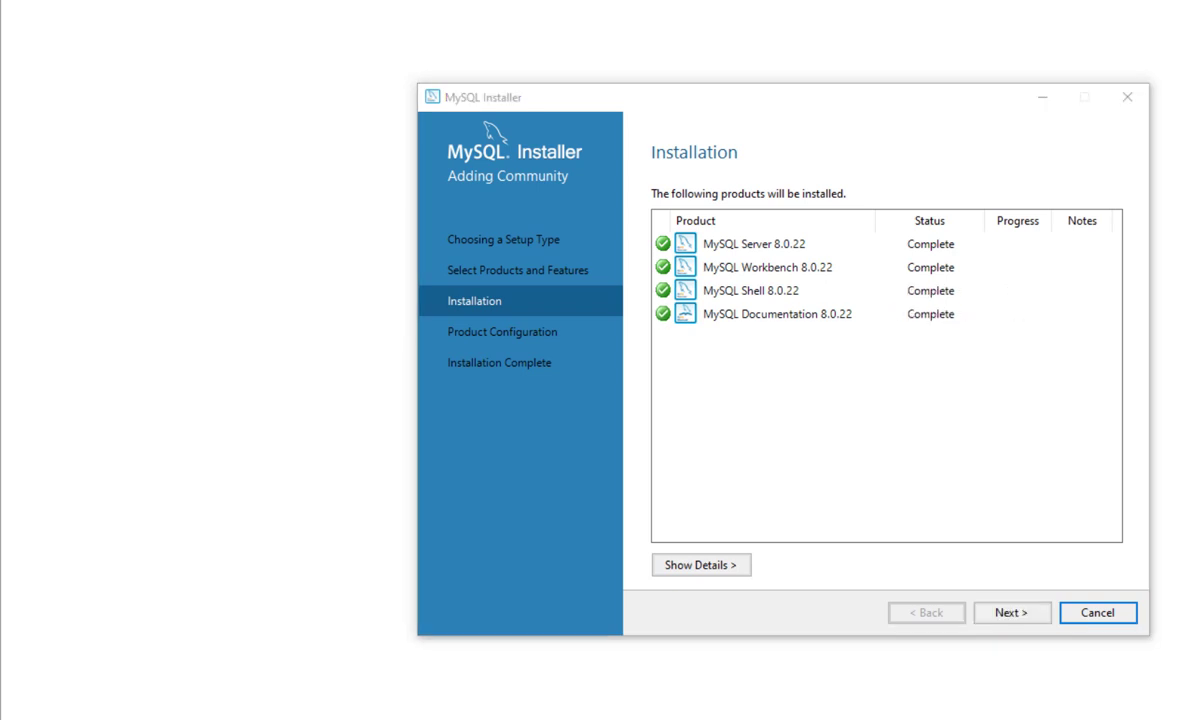
{"action": "left_click", "coordinate": [1012, 613]}
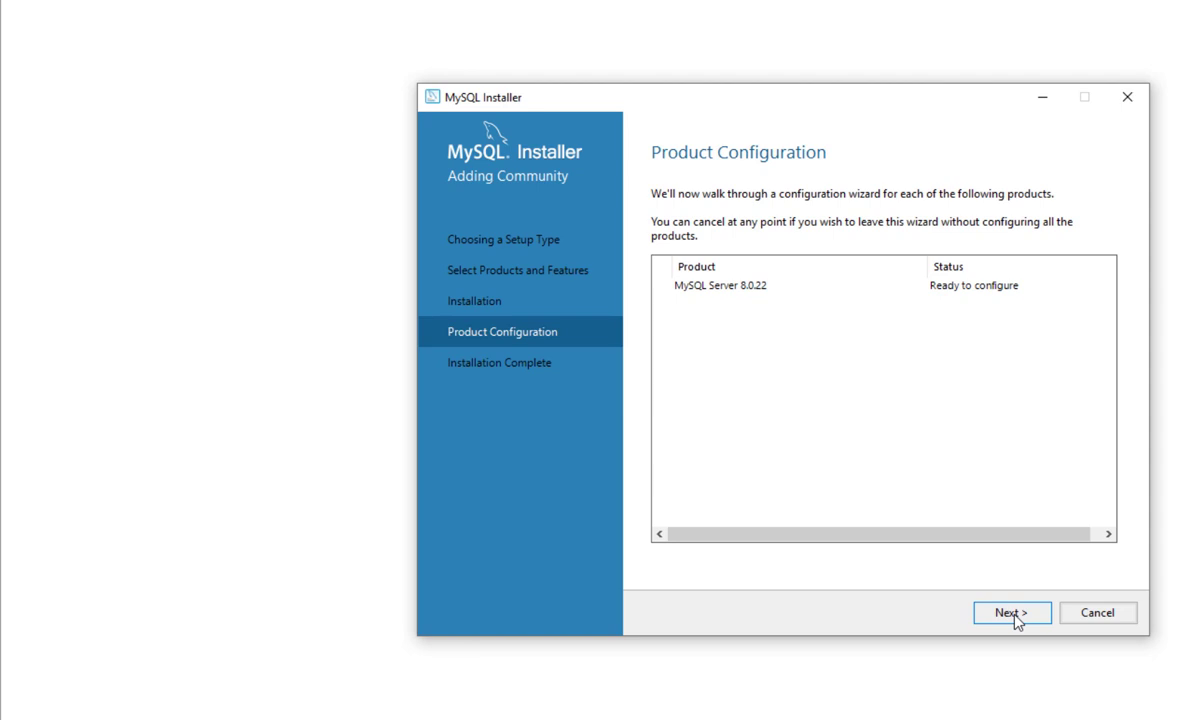
Begin MySQL Server 8.0.22 configuration and show the Config Type options
{"action": "left_click", "coordinate": [1012, 613]}
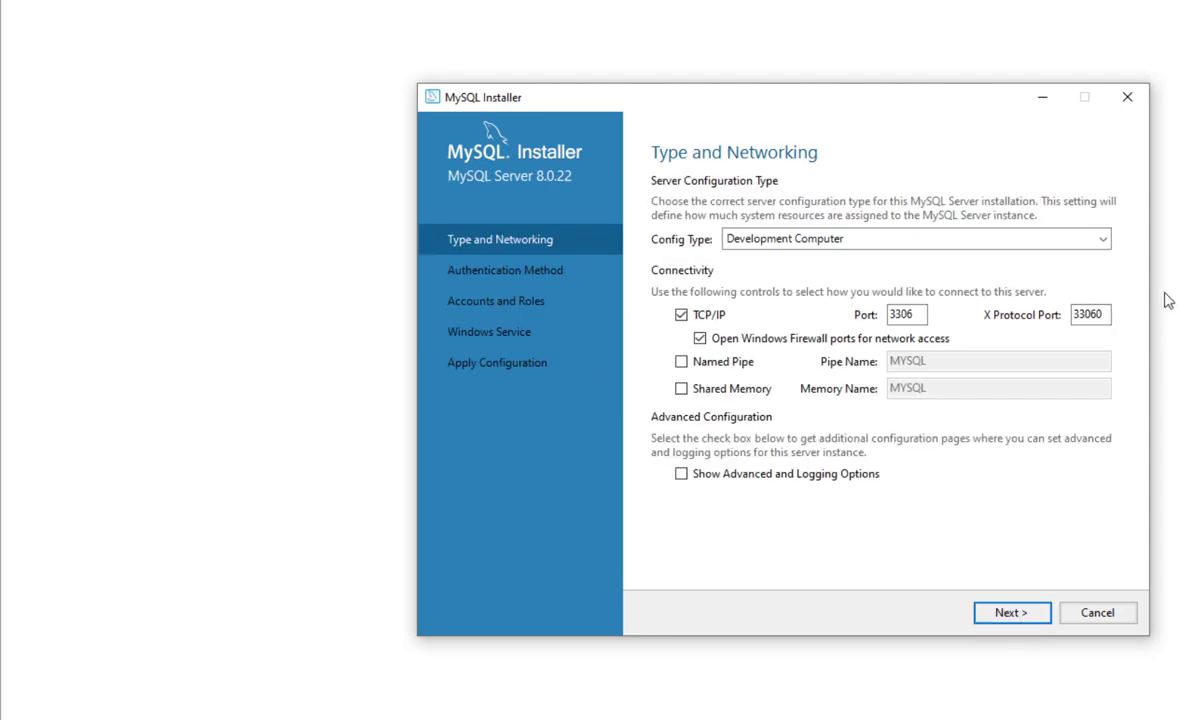
{"action": "left_click", "coordinate": [1104, 240]}
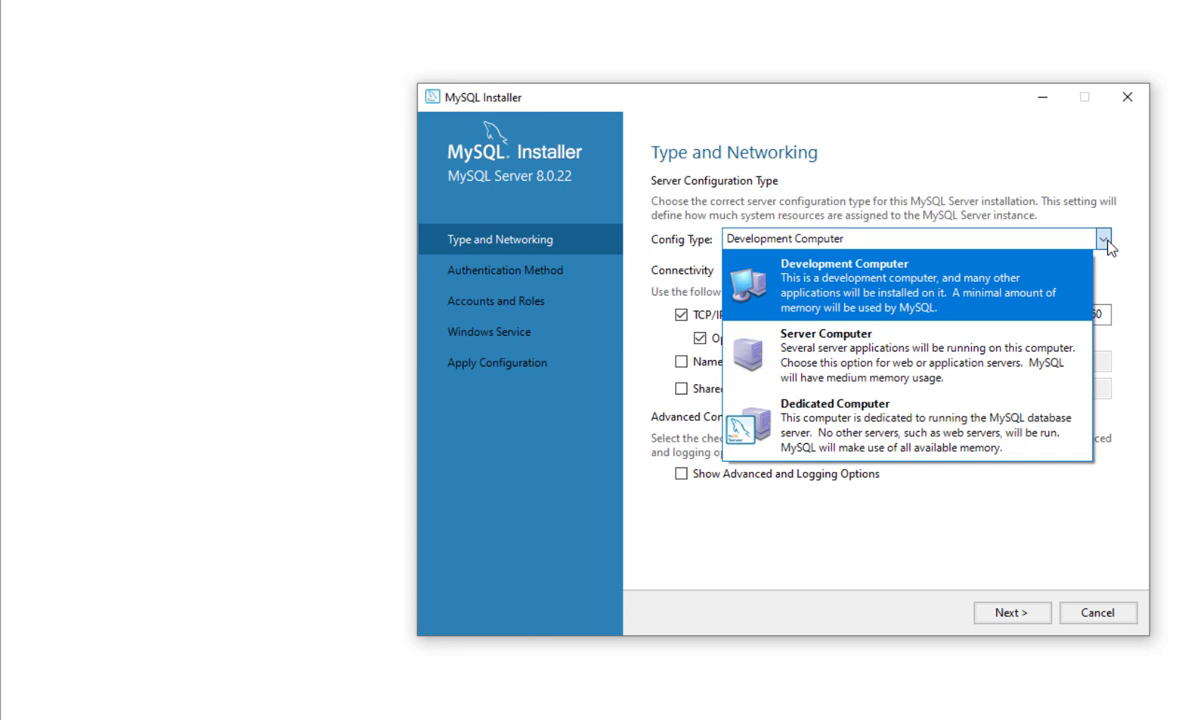
Keep Config Type as Development Computer and advance to the Authentication Method step
{"action": "left_click", "coordinate": [1010, 300]}
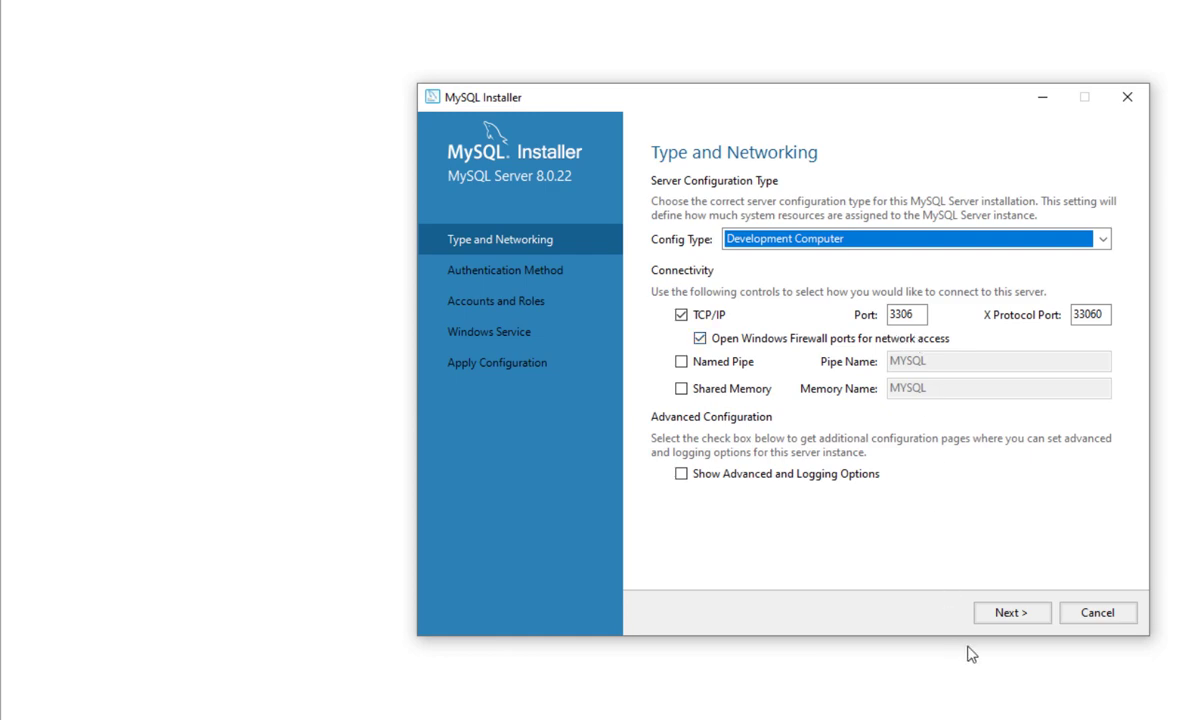
{"action": "left_click", "coordinate": [1021, 617]}
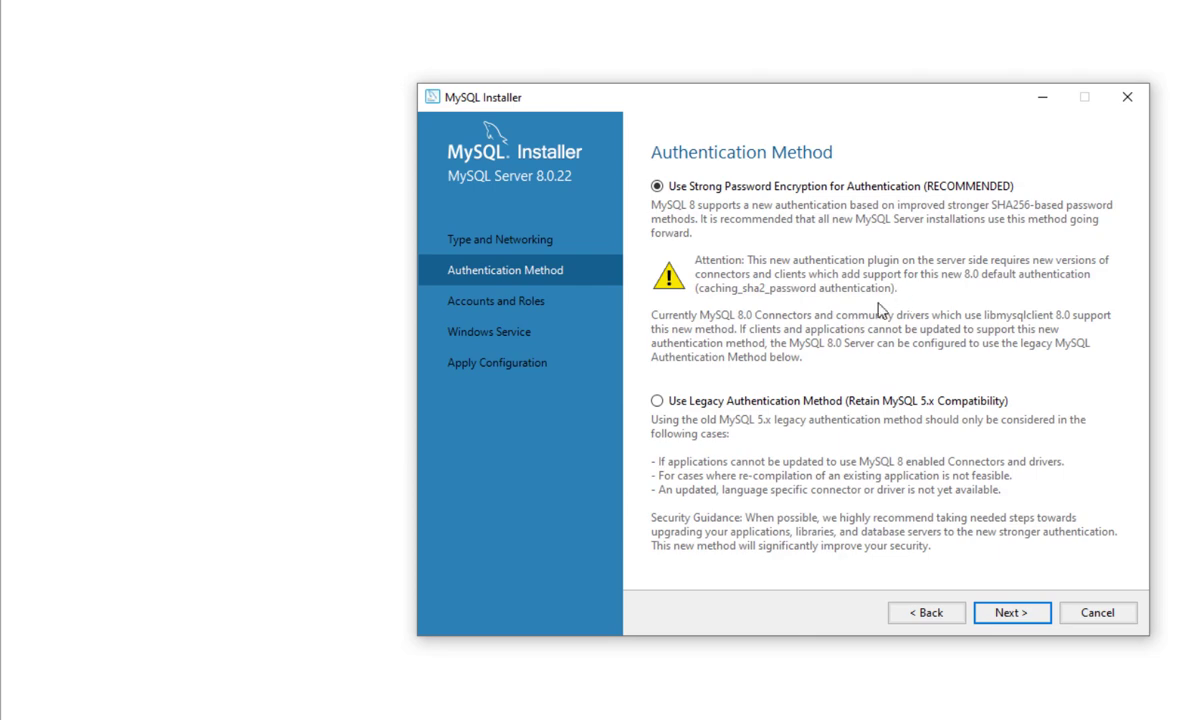
Keep Use Strong Password Encryption selected and move on to Accounts and Roles
{"action": "left_click", "coordinate": [1012, 614]}
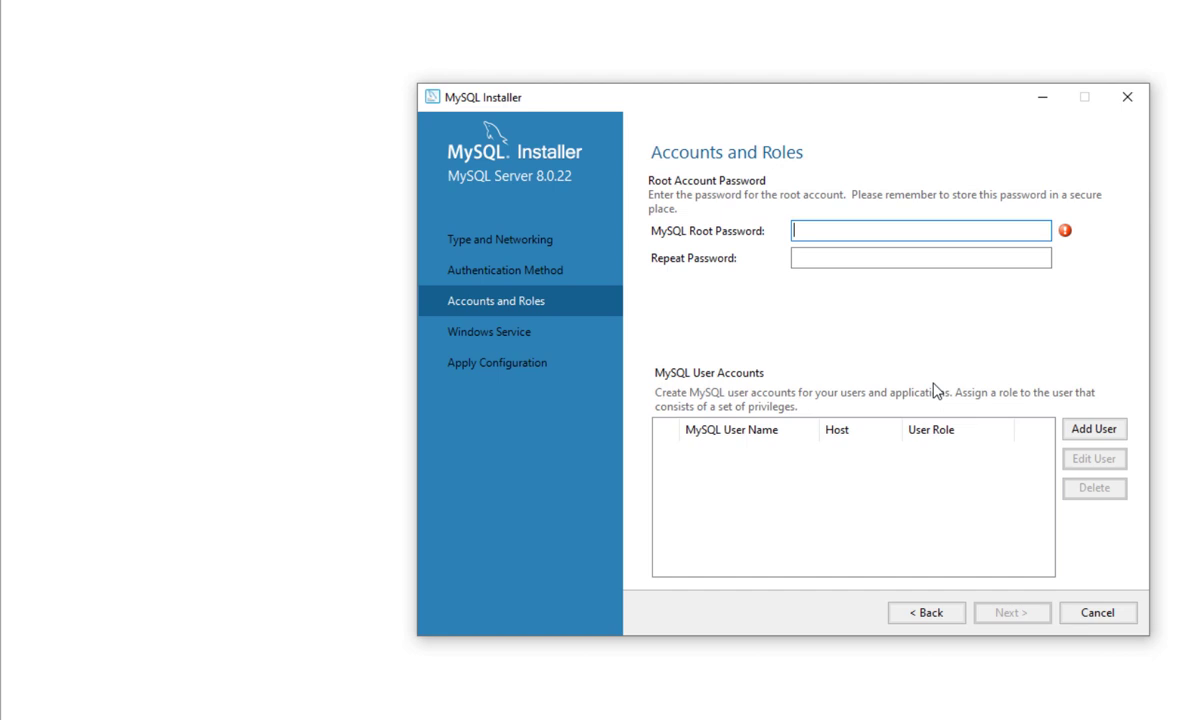
Enter and confirm the root account password, then proceed to the MySQL80 Windows Service settings
{"action": "type", "text": "root"}
{"action": "key", "text": "Tab"}
{"action": "type", "text": "root"}
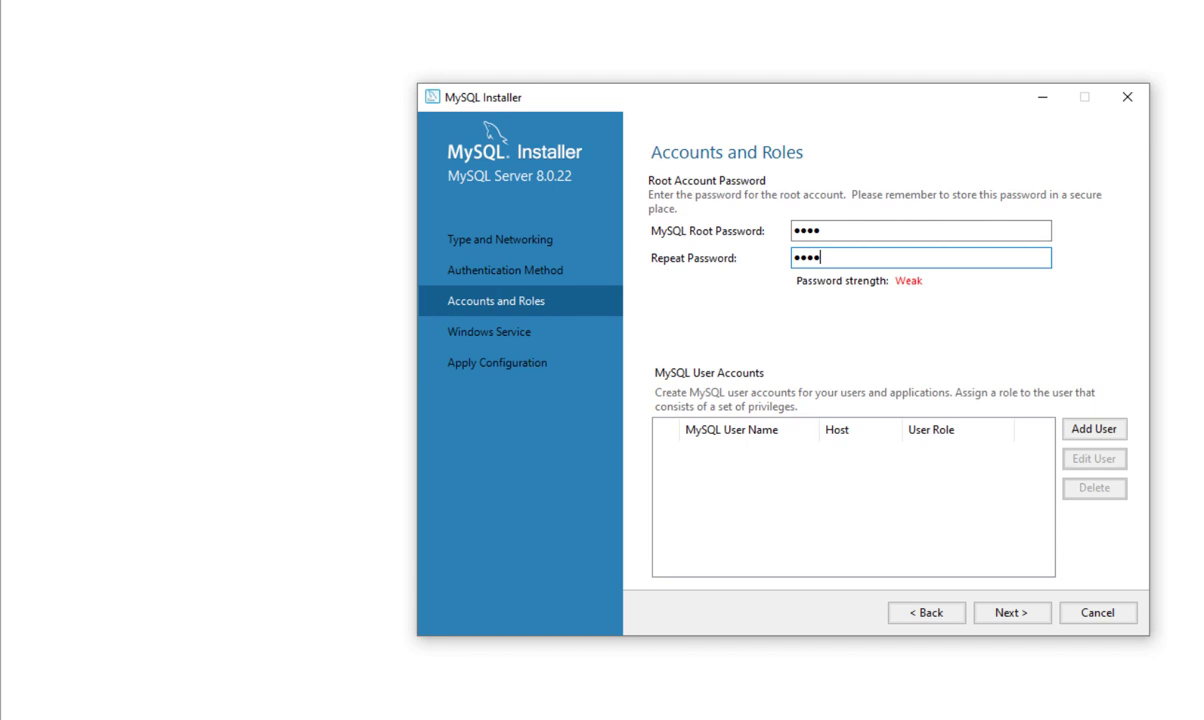
{"action": "left_click", "coordinate": [1023, 620]}
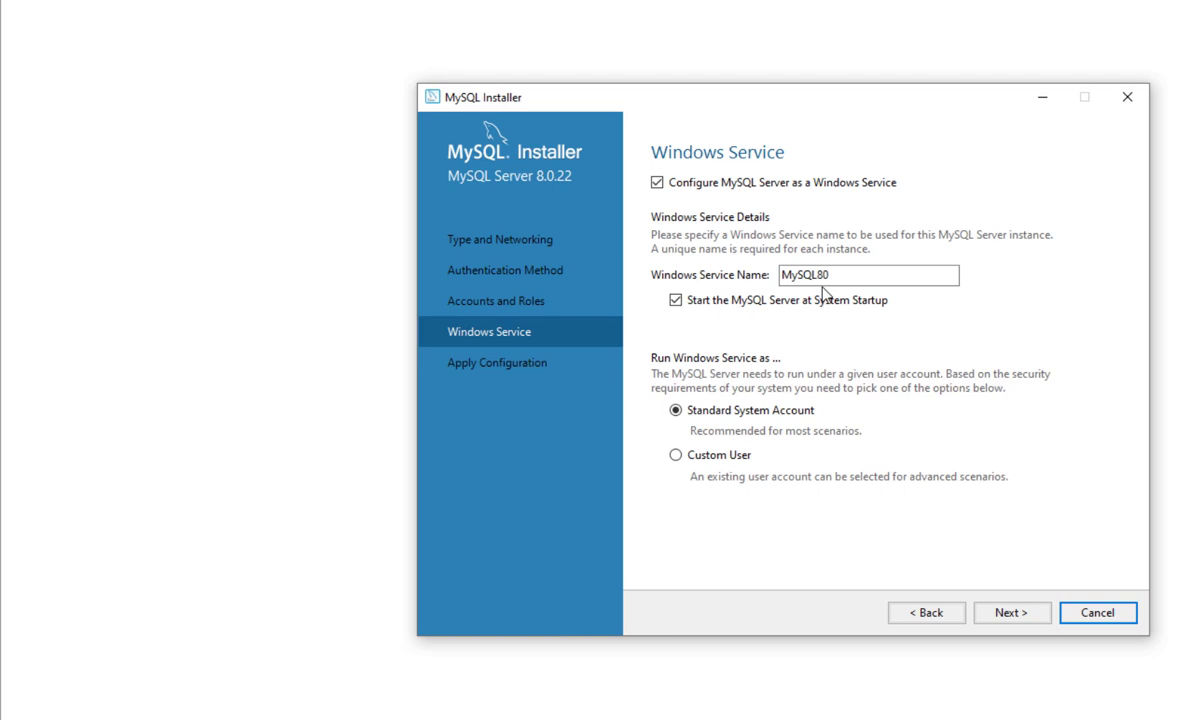
Execute all Apply Configuration steps for MySQL Server 8.0.22 and finish
{"action": "left_click", "coordinate": [1024, 617]}
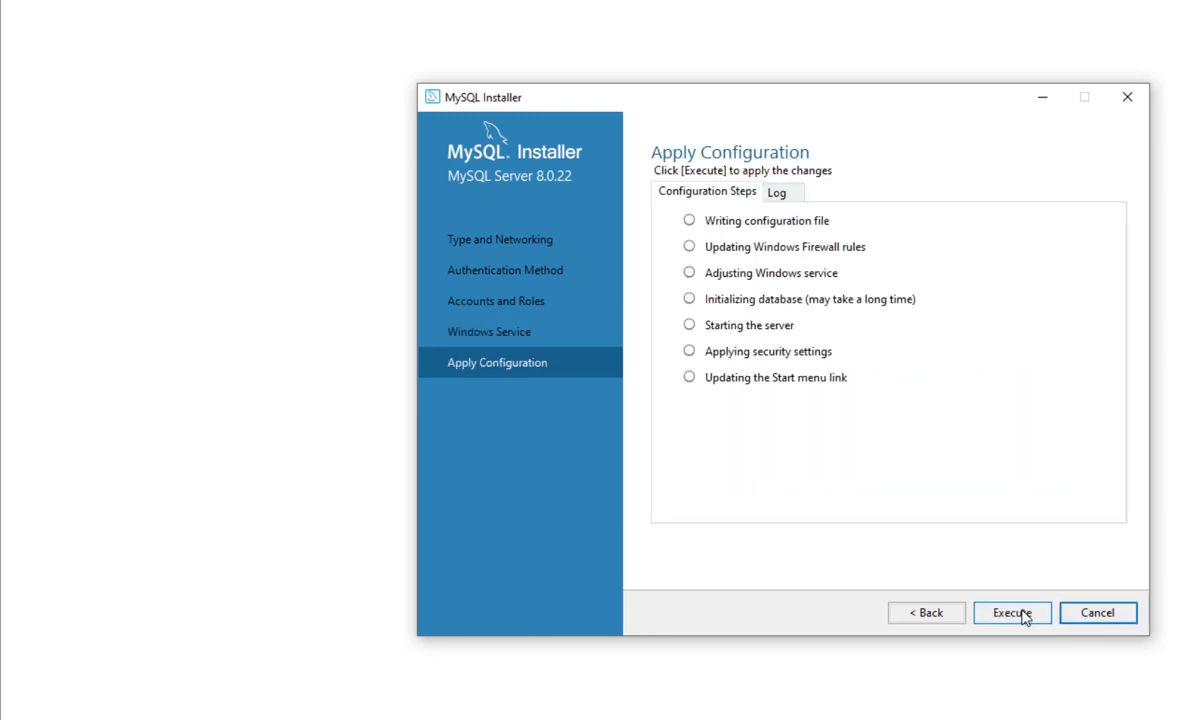
{"action": "left_click", "coordinate": [1012, 613]}
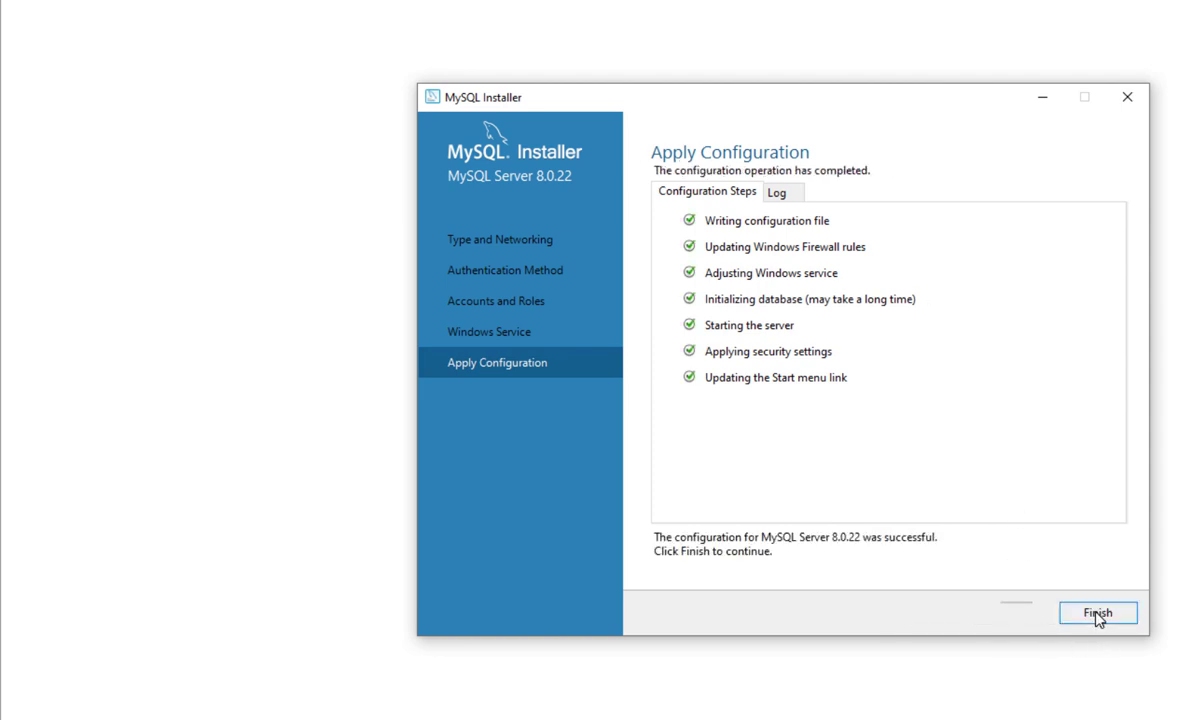
{"action": "left_click", "coordinate": [1096, 617]}
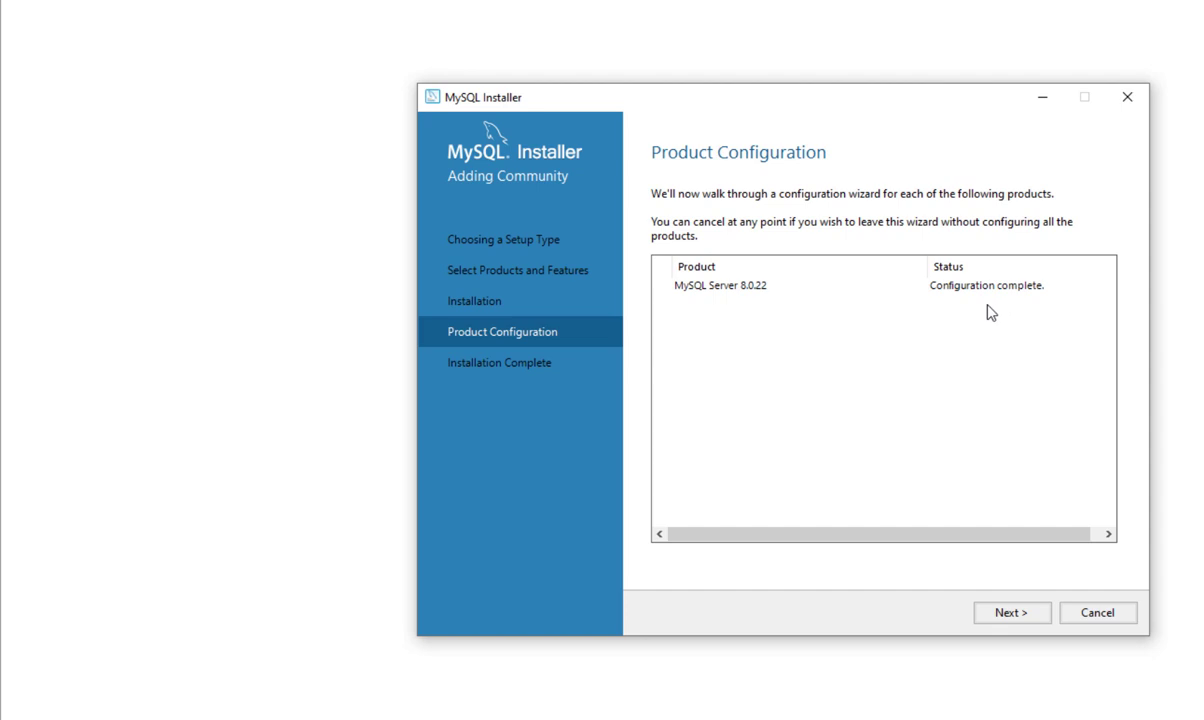
Complete the installer so MySQL Workbench and MySQL Shell 8.0.22 launch afterwards
{"action": "left_click", "coordinate": [1004, 616]}
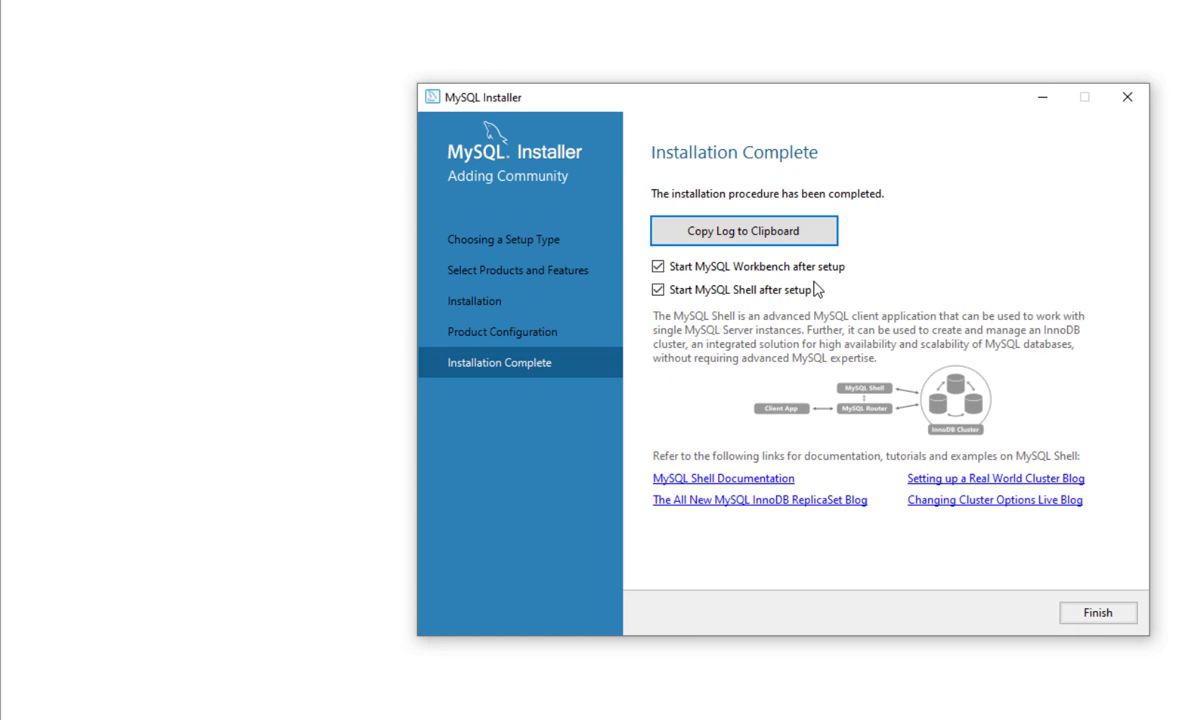
{"action": "left_click", "coordinate": [1098, 614]}
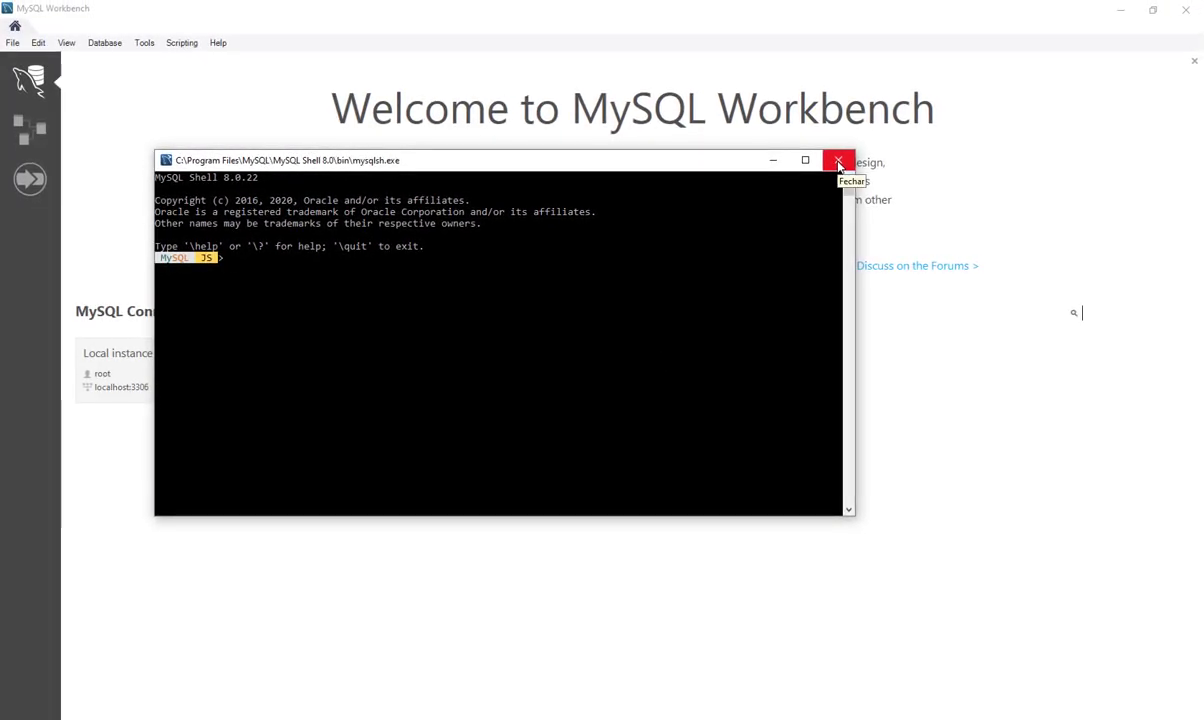
Close the MySQL Shell console and open the Local instance MySQL80 connection in Workbench
{"action": "left_click", "coordinate": [838, 163]}
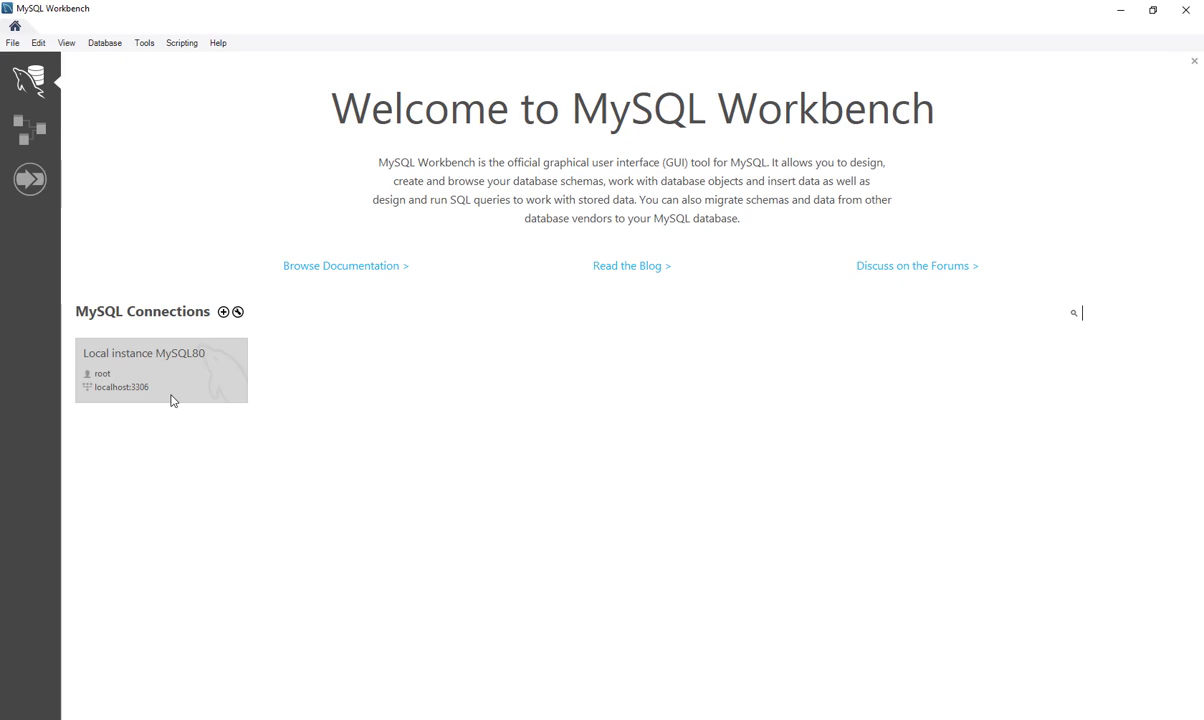
{"action": "left_click", "coordinate": [171, 400]}
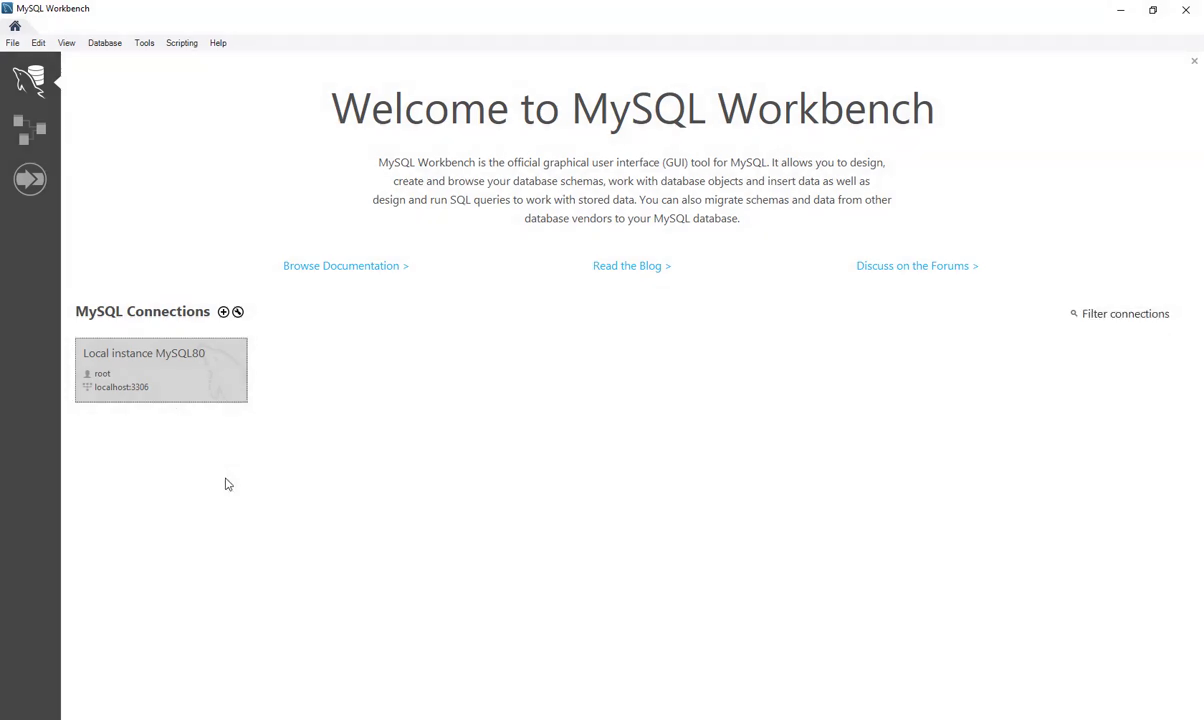